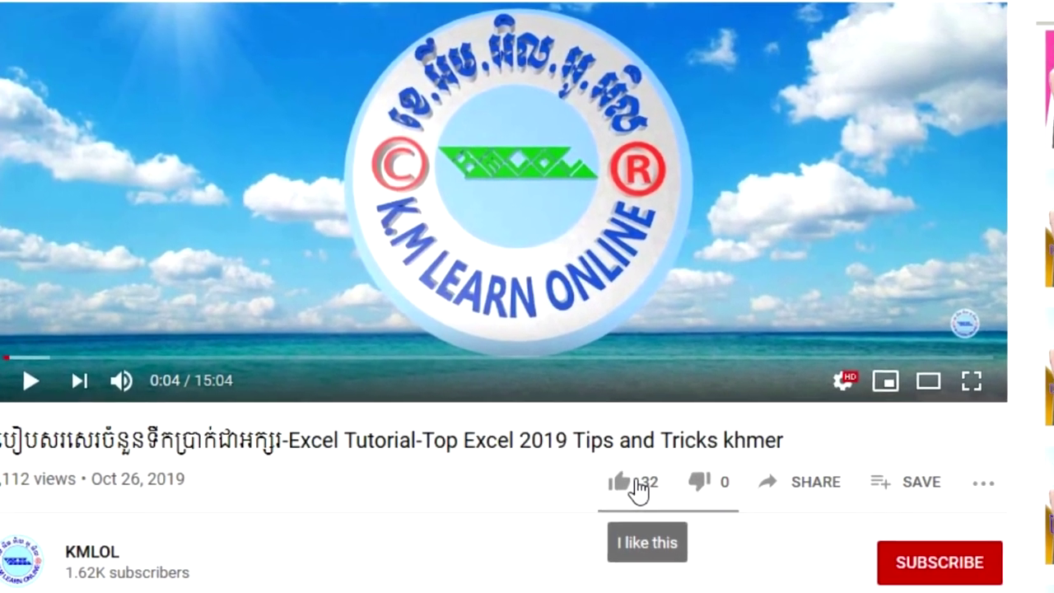
# Like the video and subscribe to the channel with all notifications turned on.
pyautogui.click(619, 469)
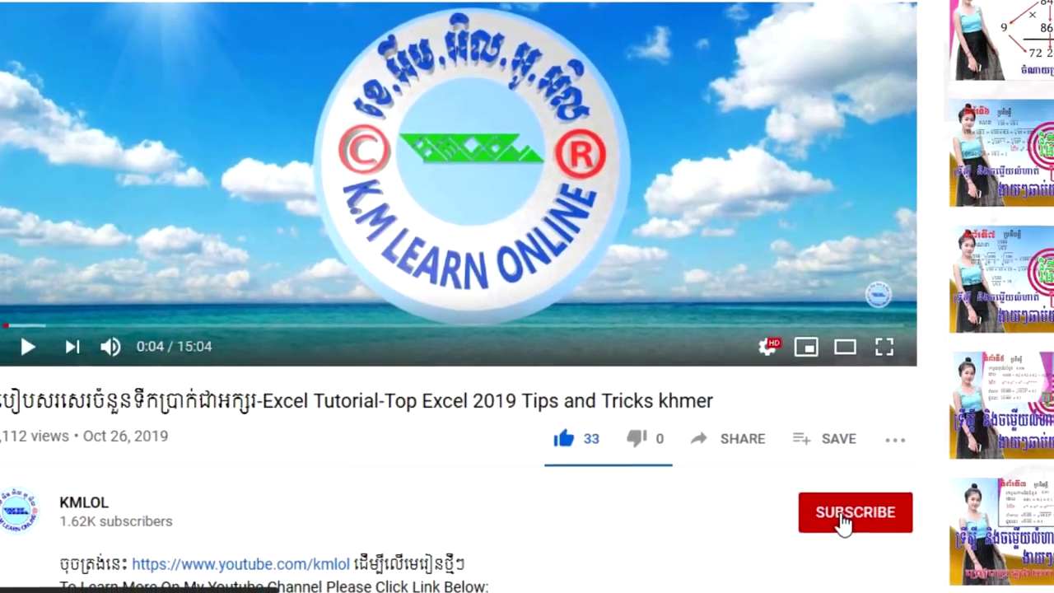
pyautogui.click(844, 523)
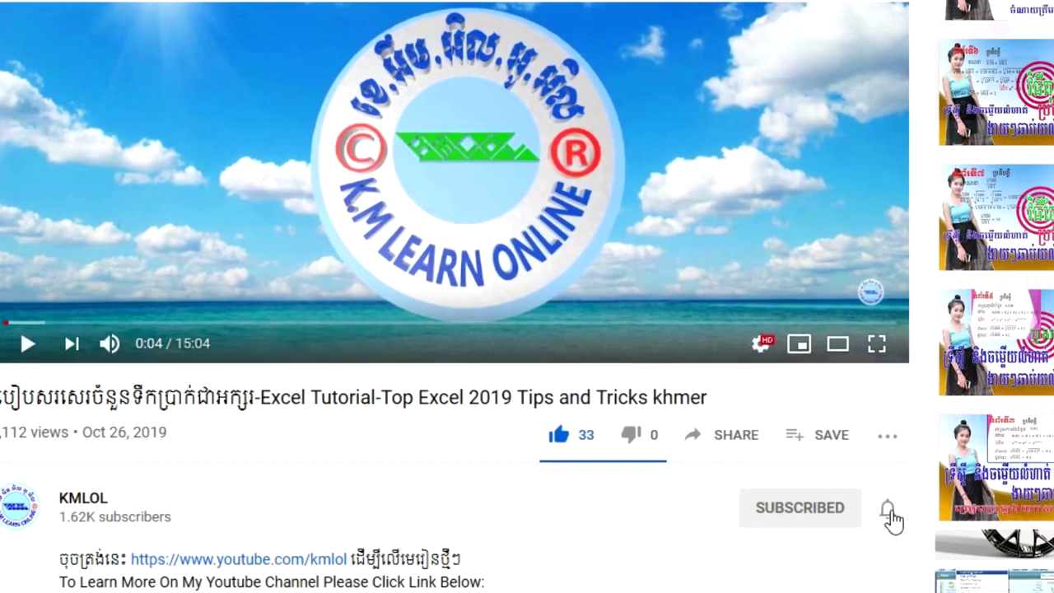
pyautogui.click(884, 514)
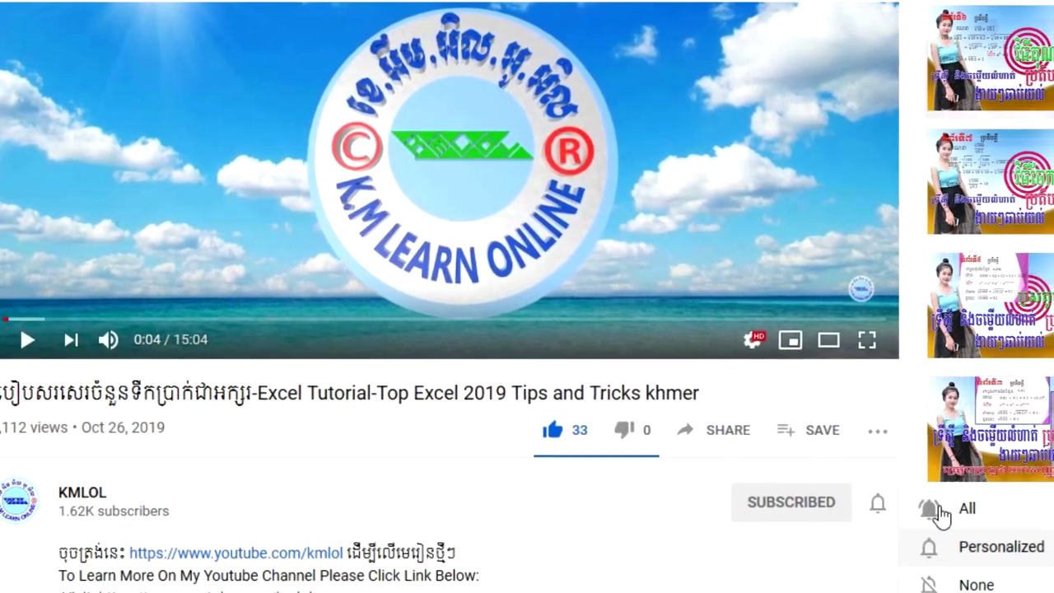
pyautogui.click(966, 510)
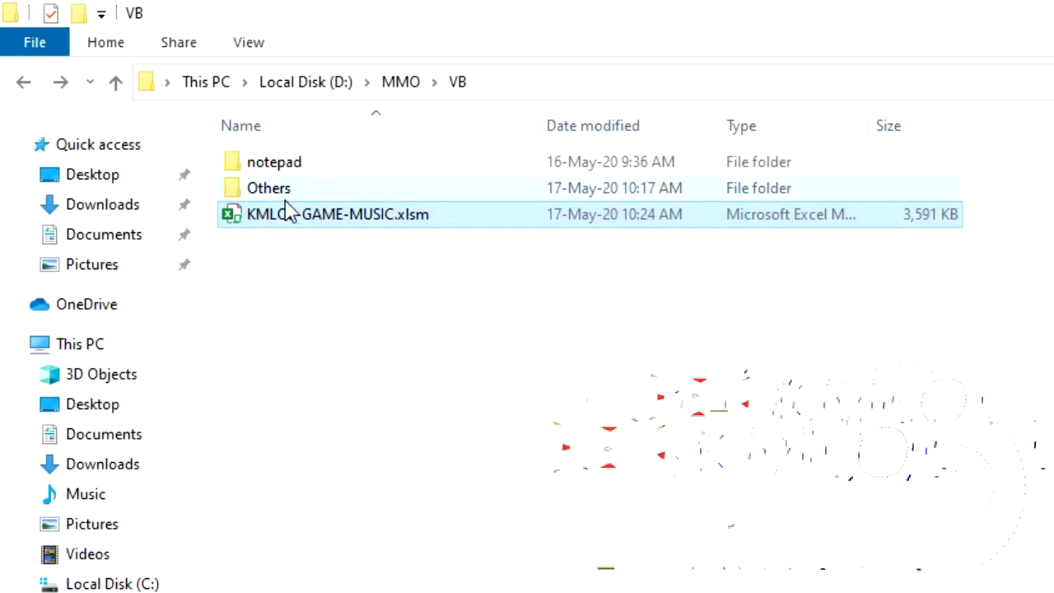
# Open KMLOL-GAME-MUSIC.xlsm from D:\MMO\VB in Excel.
pyautogui.click(270, 224)
pyautogui.click(325, 276)
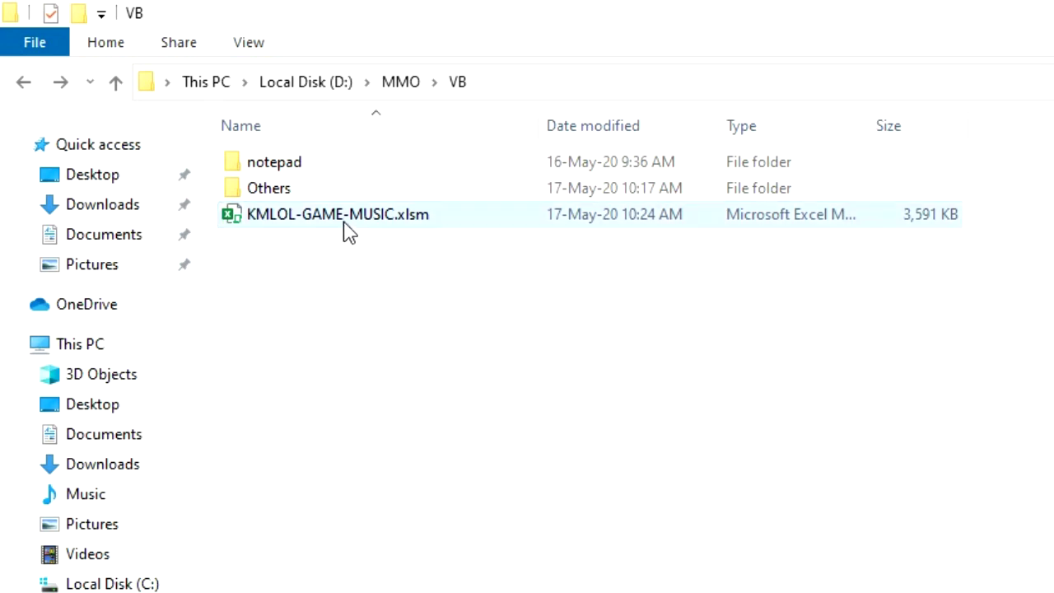
pyautogui.moveTo(346, 230)
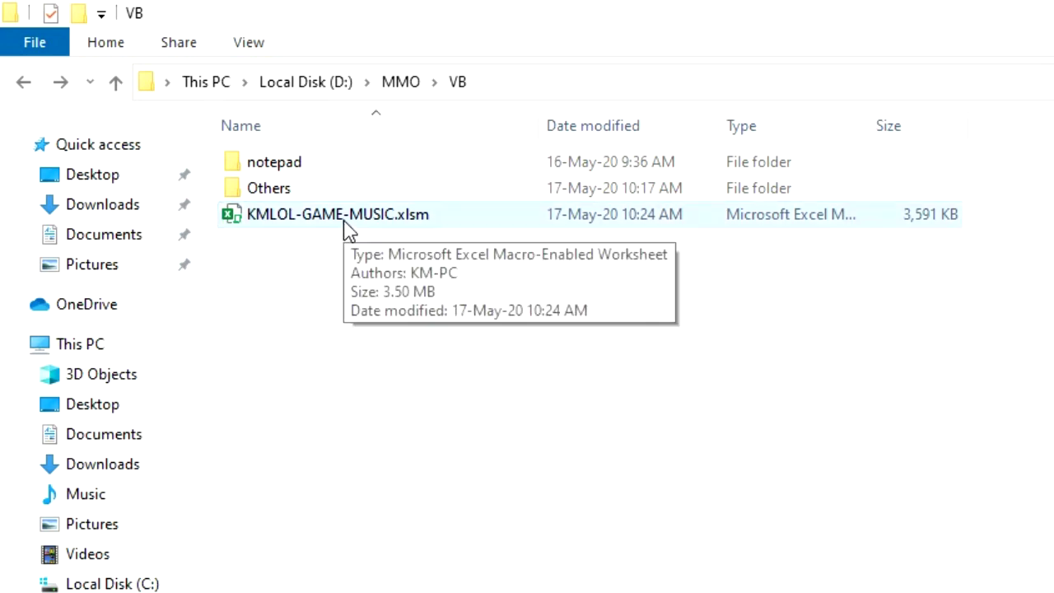
pyautogui.doubleClick(347, 230)
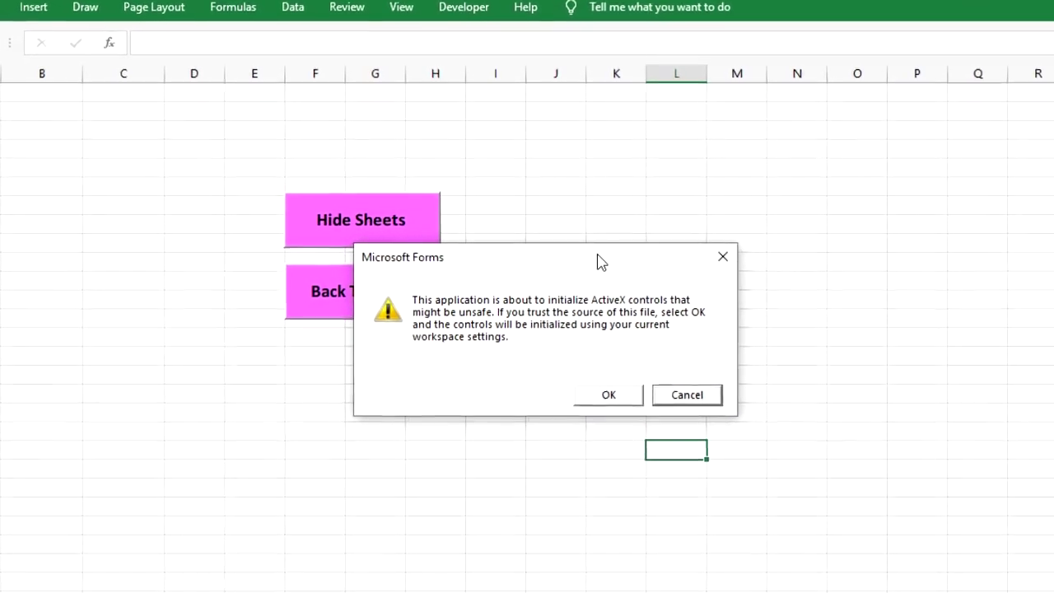
# Accept the Microsoft Forms ActiveX prompt and move the KMLOL_LOGIN form into place.
pyautogui.moveTo(599, 261); pyautogui.dragTo(758, 186)
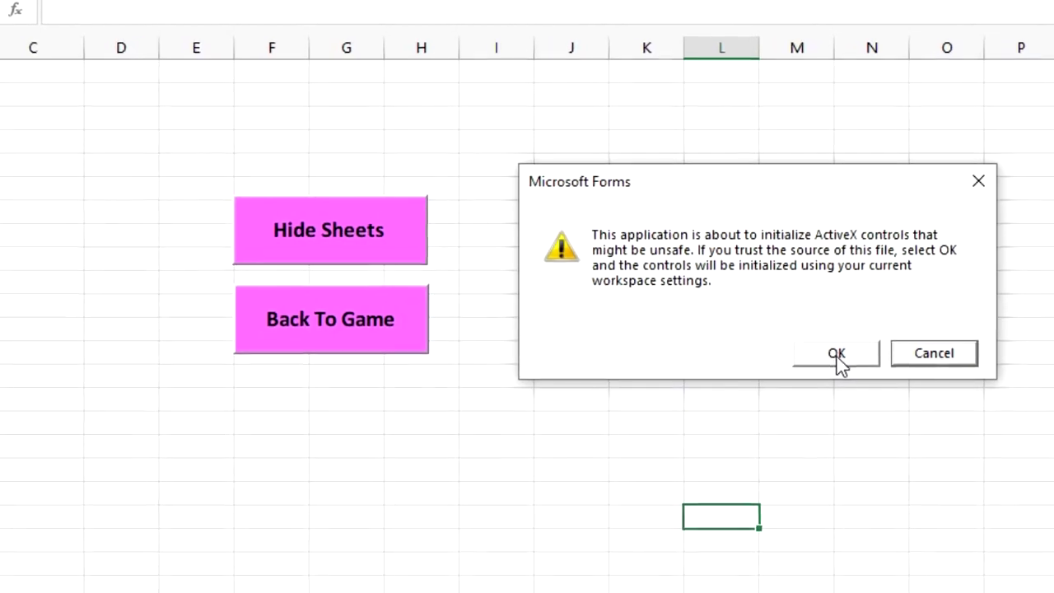
pyautogui.click(835, 354)
pyautogui.moveTo(445, 119); pyautogui.dragTo(526, 152)
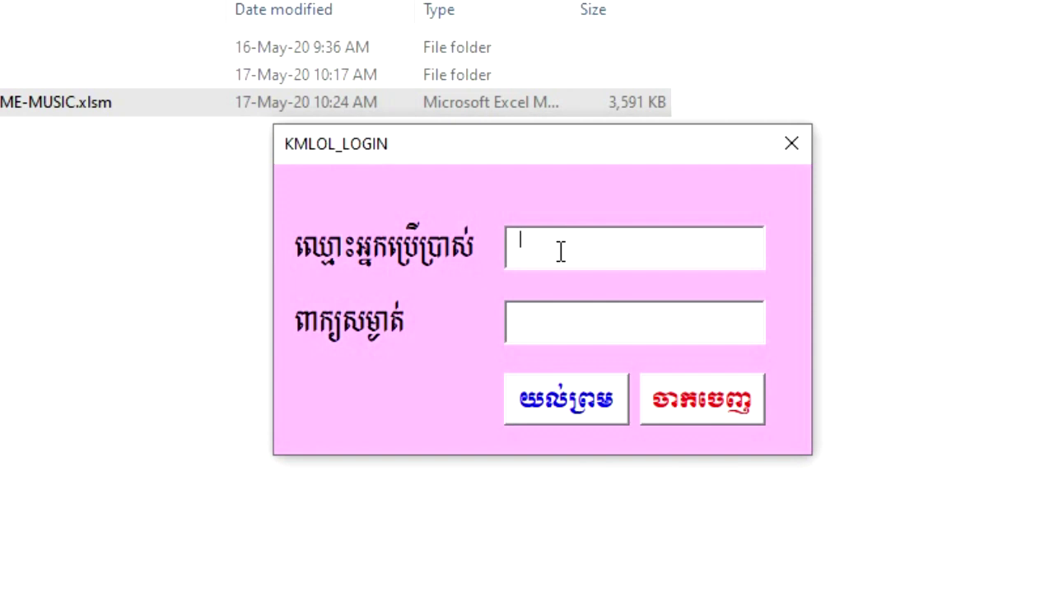
# Log in to the game by entering the username and the password.
pyautogui.write('kmlol')
pyautogui.click(571, 324)
pyautogui.write('12')
pyautogui.click(574, 412)
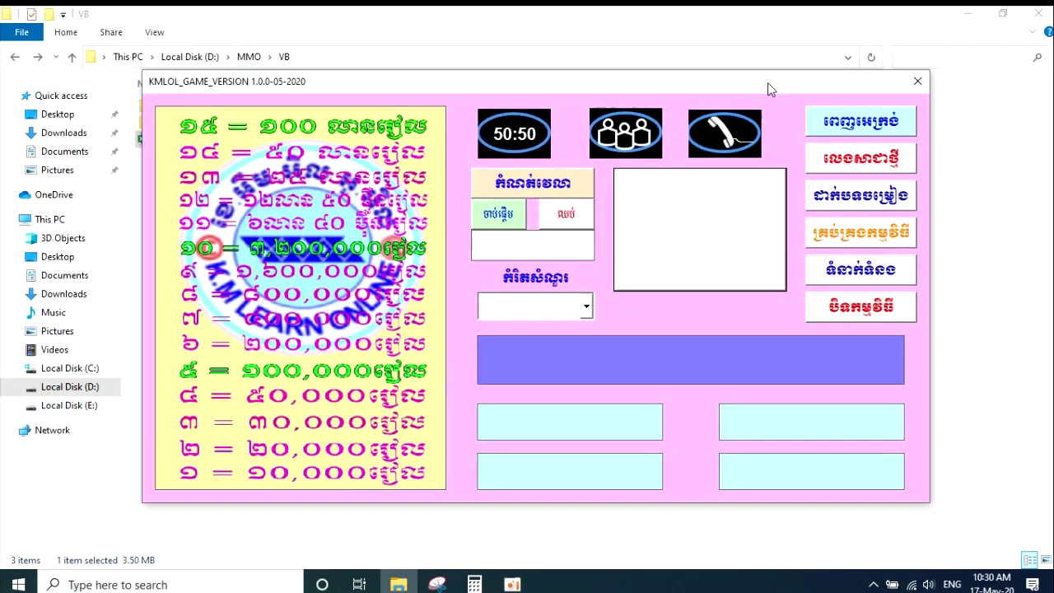
# Make the game form full screen and set the question level to ថ្នាក់ទី១ (level 1).
pyautogui.moveTo(767, 83); pyautogui.dragTo(777, 70)
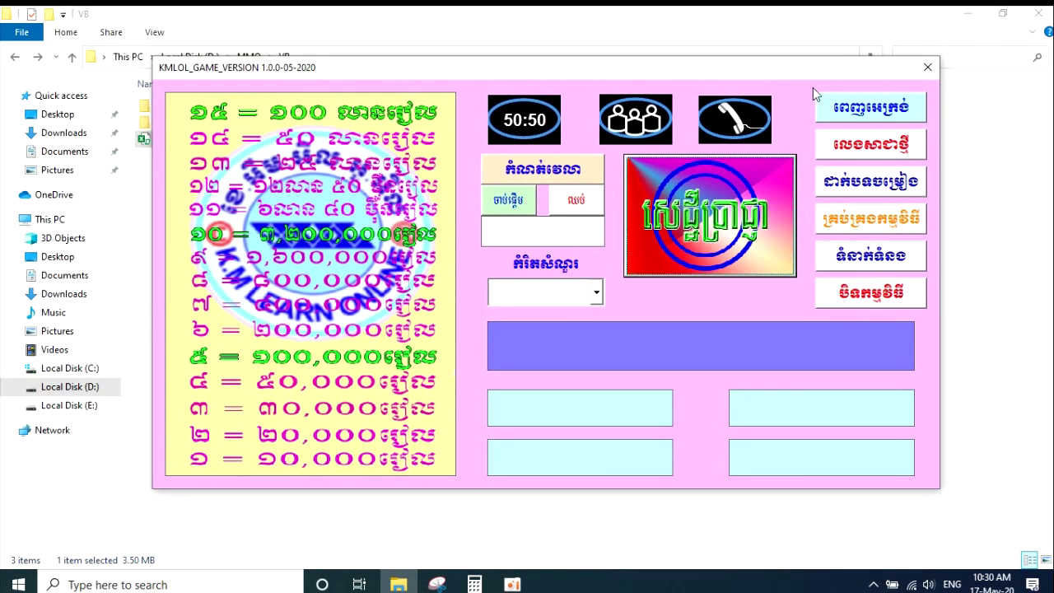
pyautogui.click(869, 111)
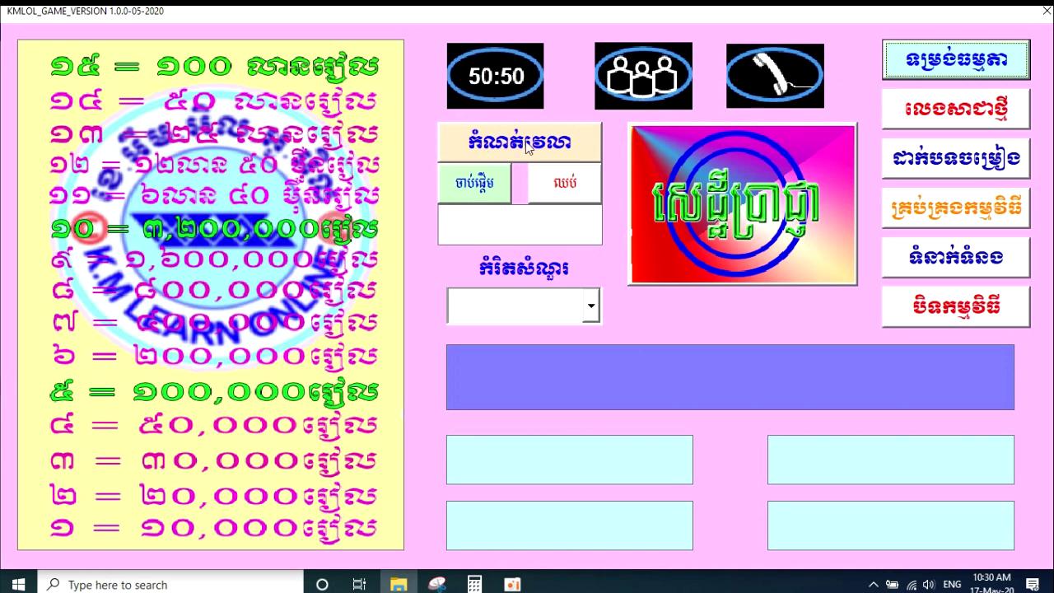
pyautogui.click(590, 306)
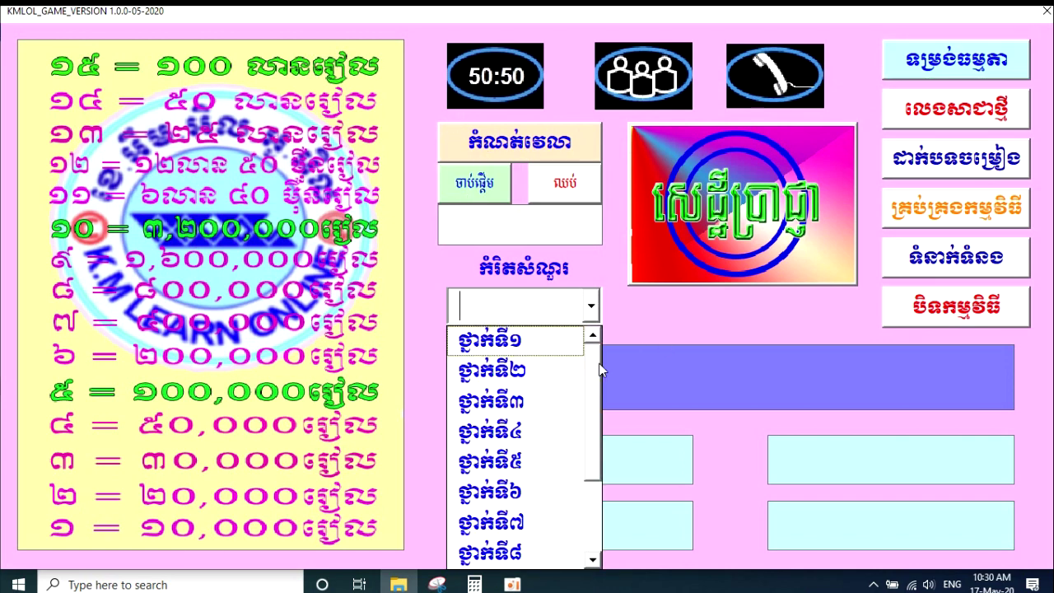
pyautogui.scroll(-2, 589, 462)
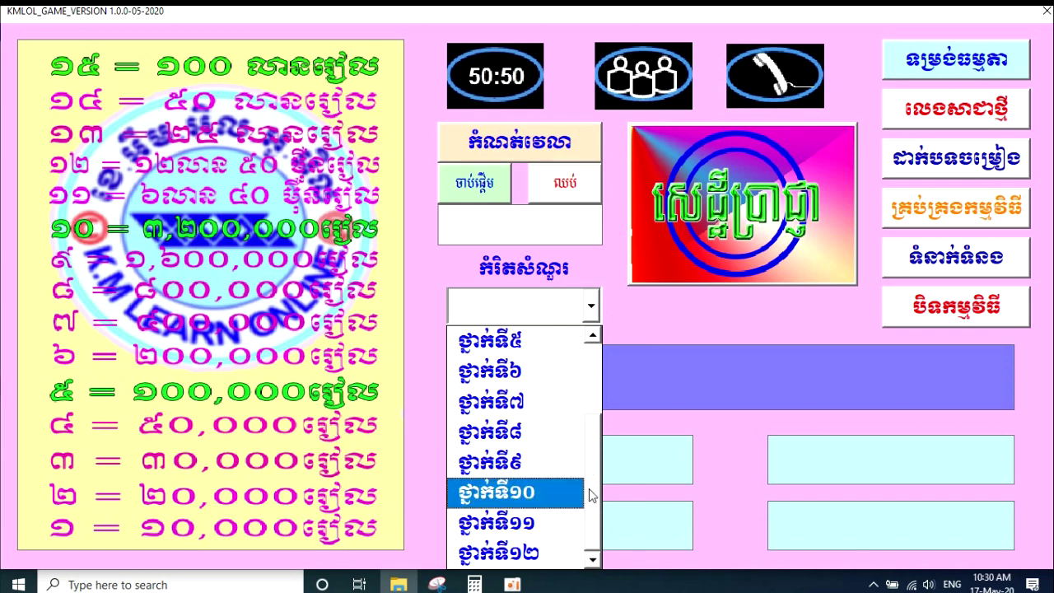
pyautogui.scroll(1, 599, 423)
pyautogui.scroll(1, 598, 422)
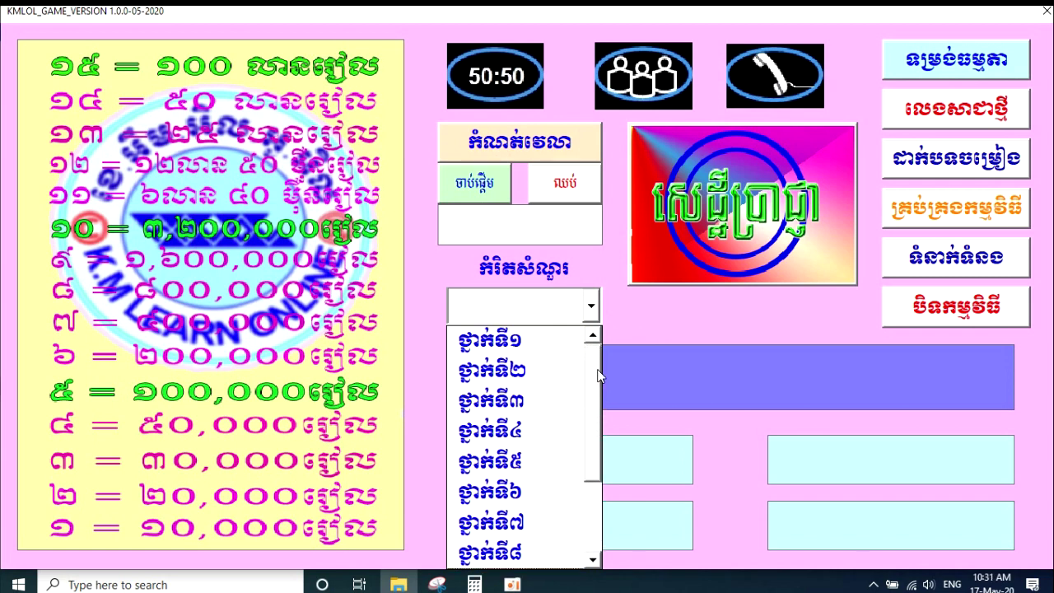
pyautogui.click(522, 344)
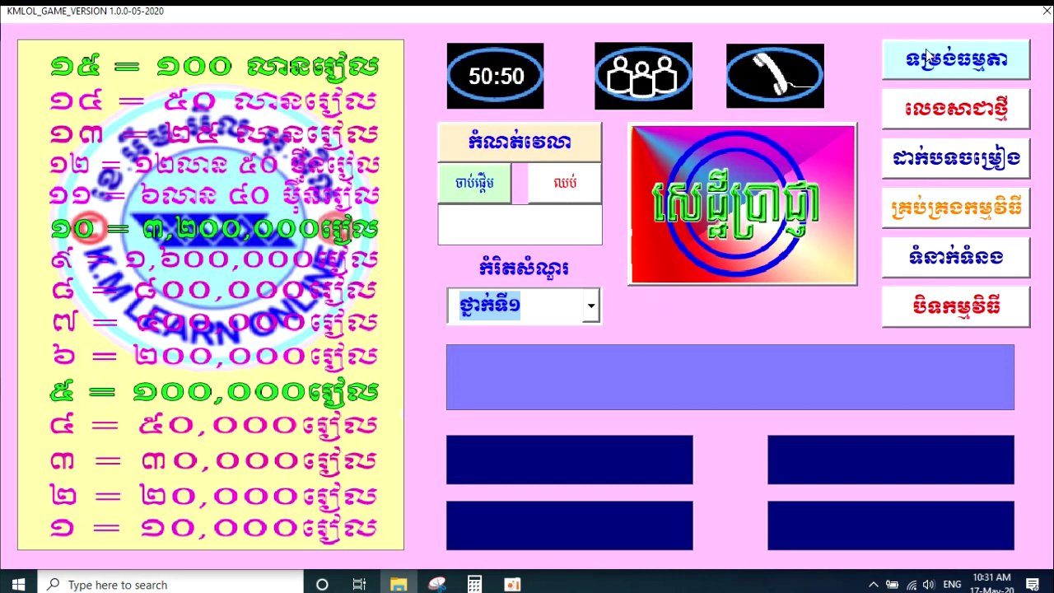
pyautogui.click(955, 66)
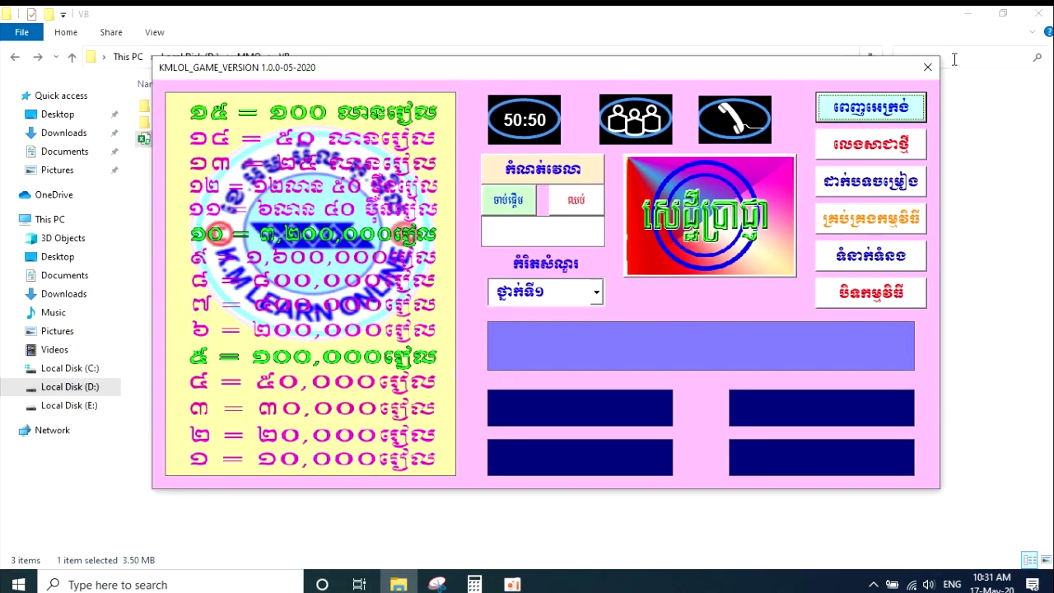
pyautogui.click(866, 122)
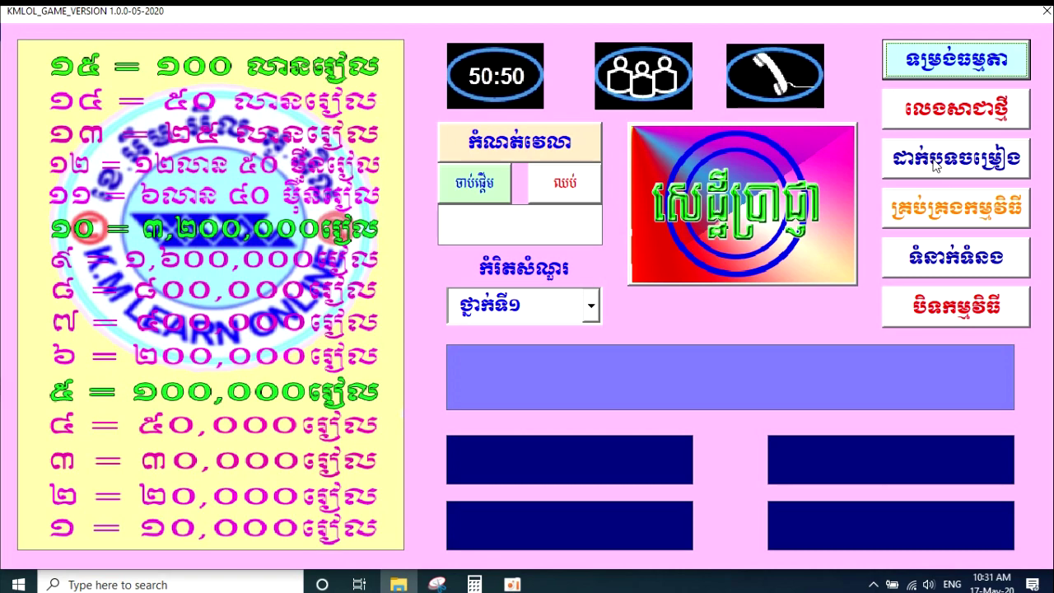
# Open the KMLOL_MUSIC manager, move it higher, and cancel adding a new song file.
pyautogui.click(935, 164)
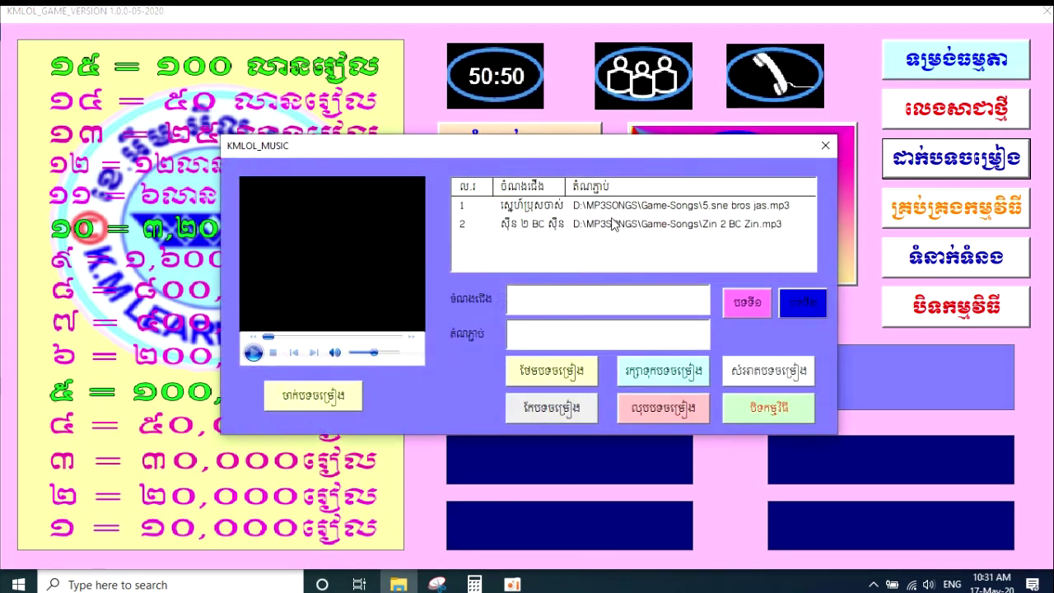
pyautogui.moveTo(651, 156); pyautogui.dragTo(651, 98)
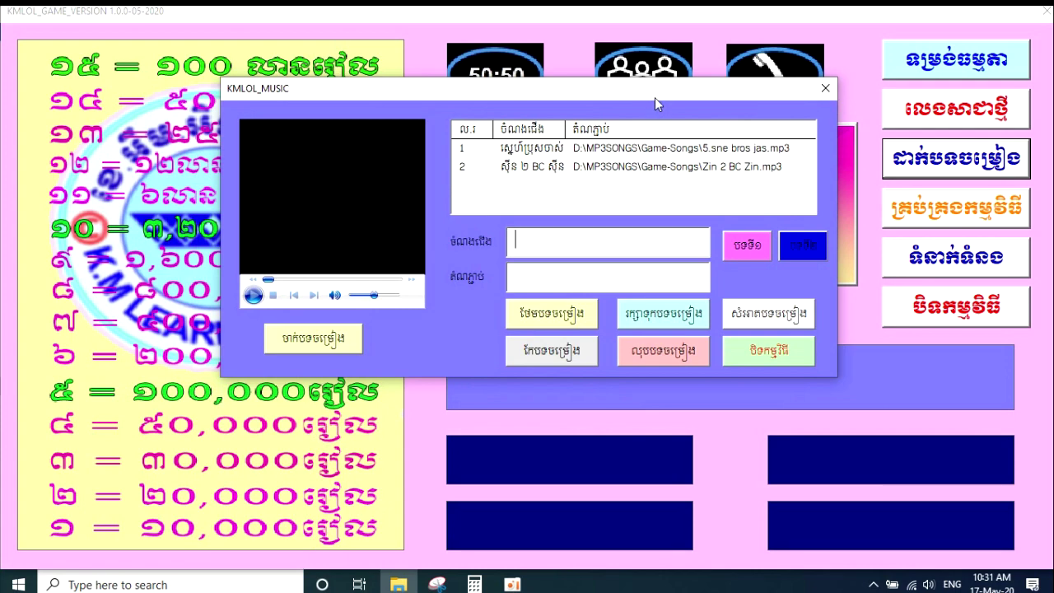
pyautogui.moveTo(655, 97); pyautogui.dragTo(659, 74)
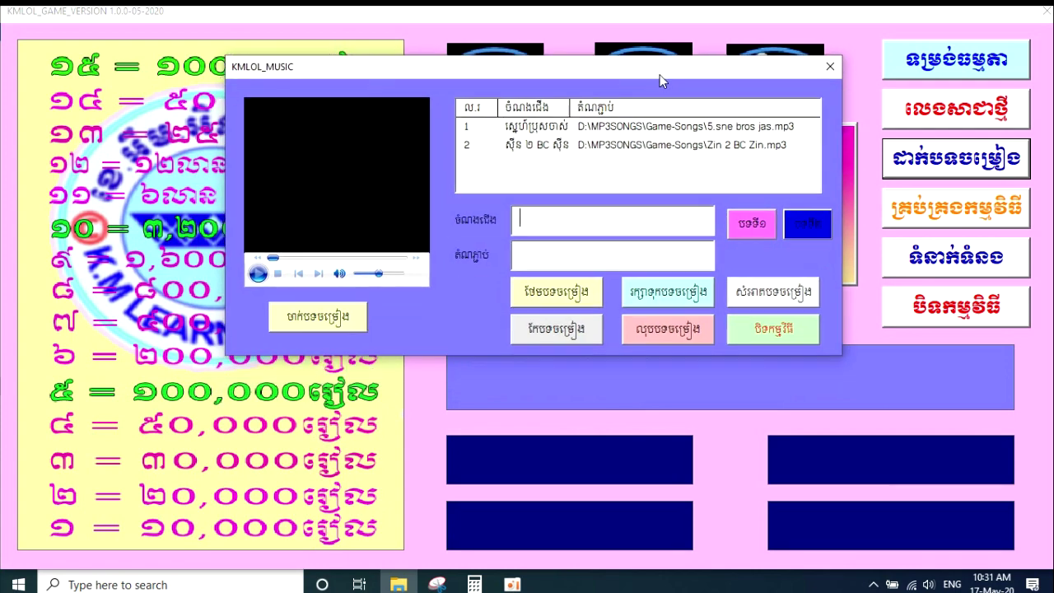
pyautogui.click(553, 298)
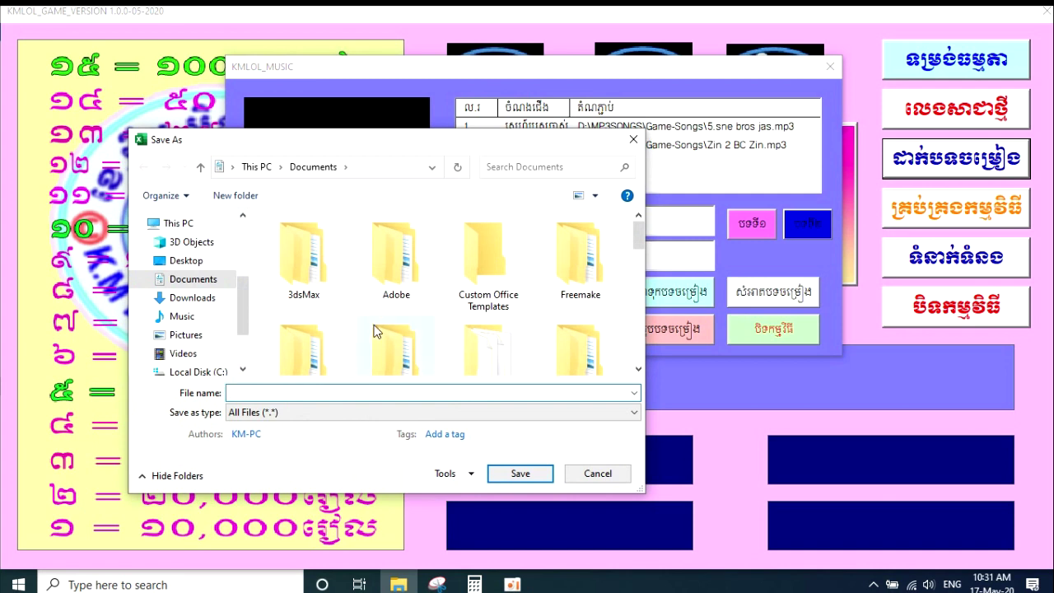
pyautogui.moveTo(638, 239); pyautogui.dragTo(638, 288)
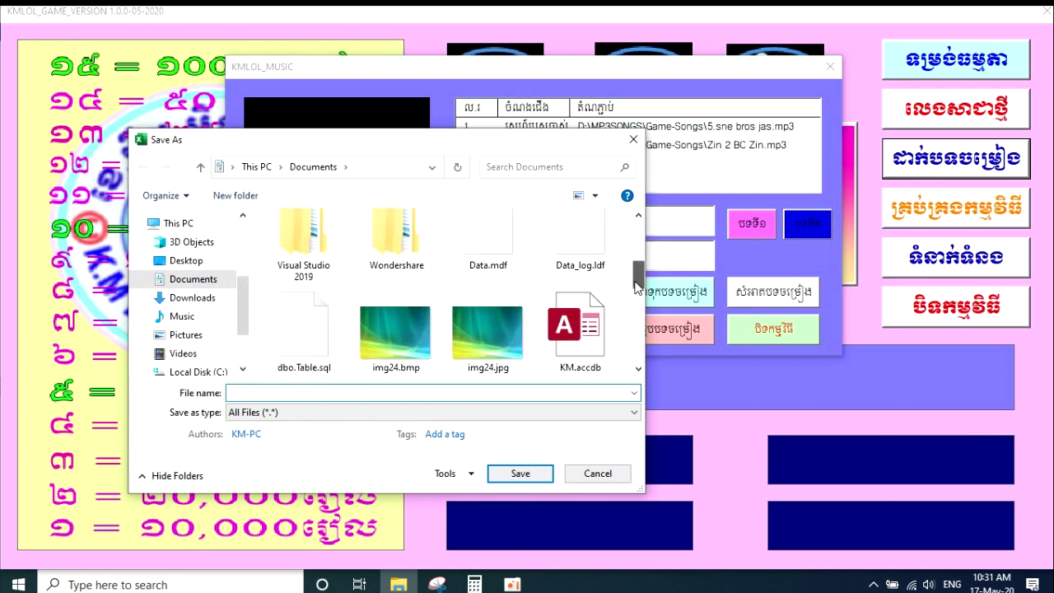
pyautogui.click(633, 139)
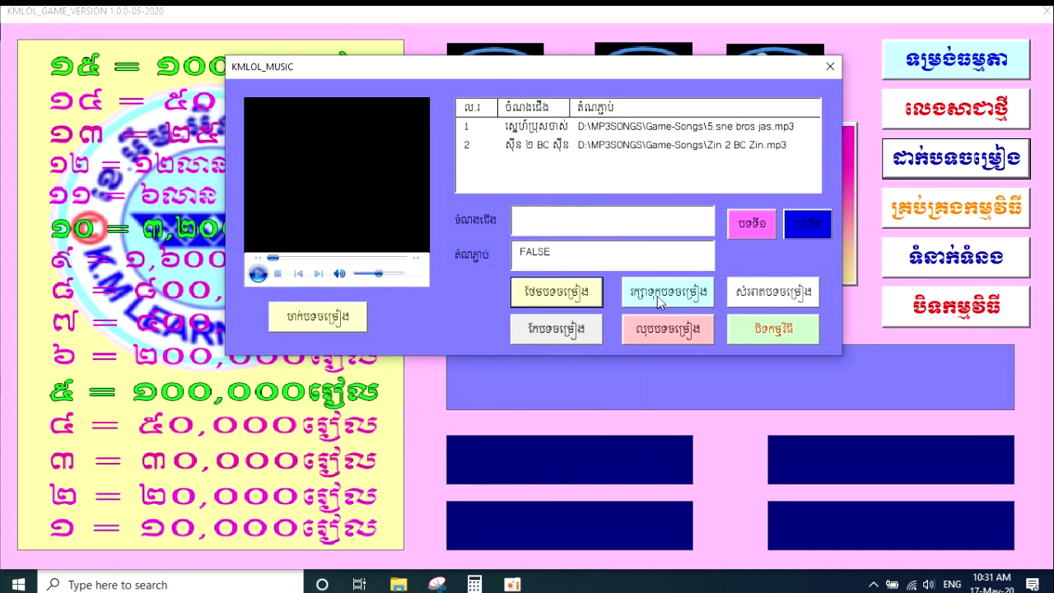
# Select songs in the list and reset the music form fields.
pyautogui.click(565, 143)
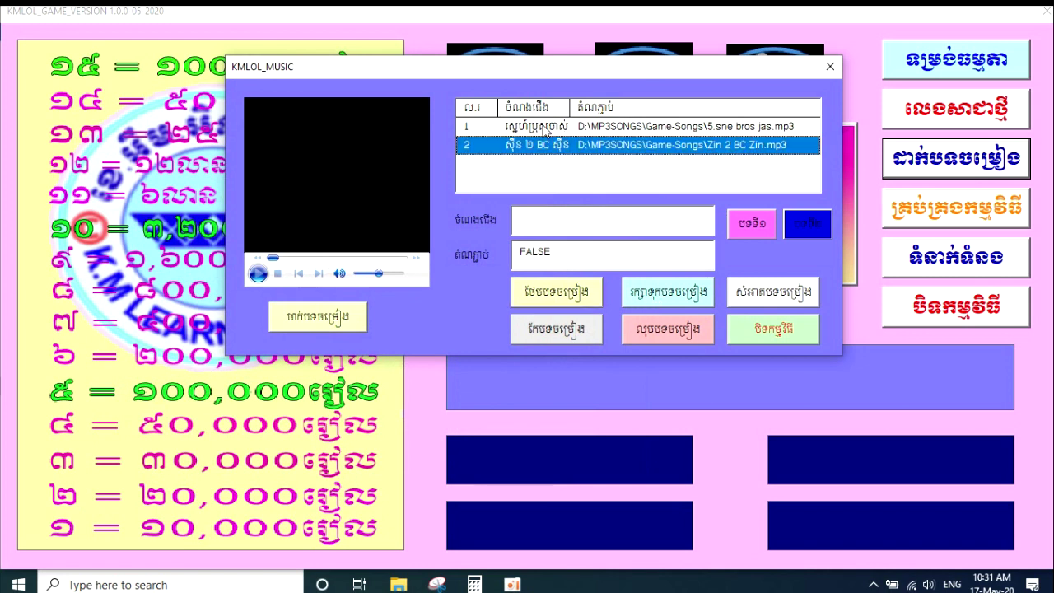
pyautogui.click(546, 130)
pyautogui.click(758, 293)
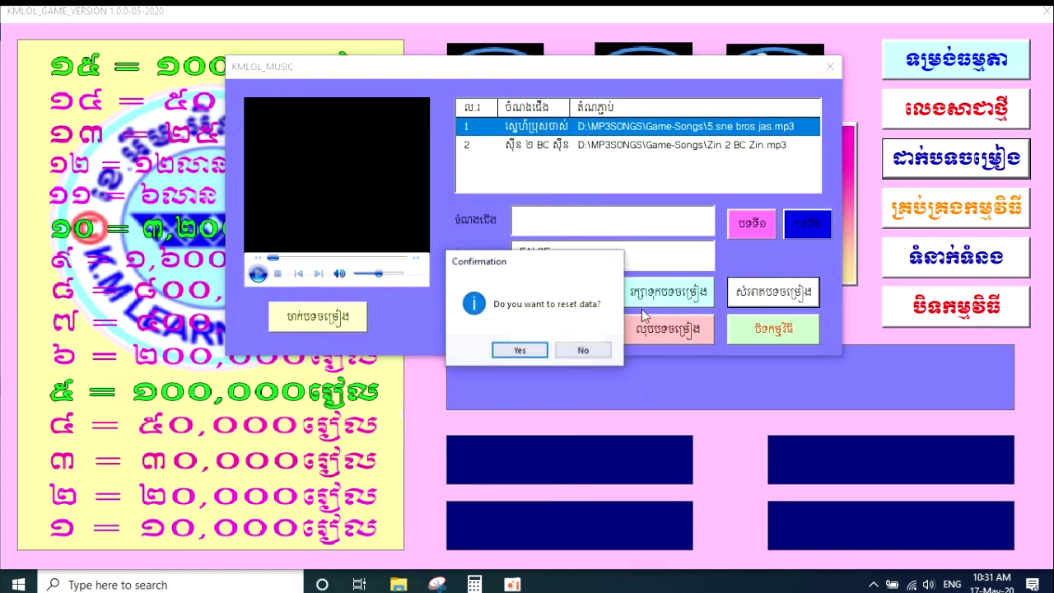
pyautogui.click(519, 346)
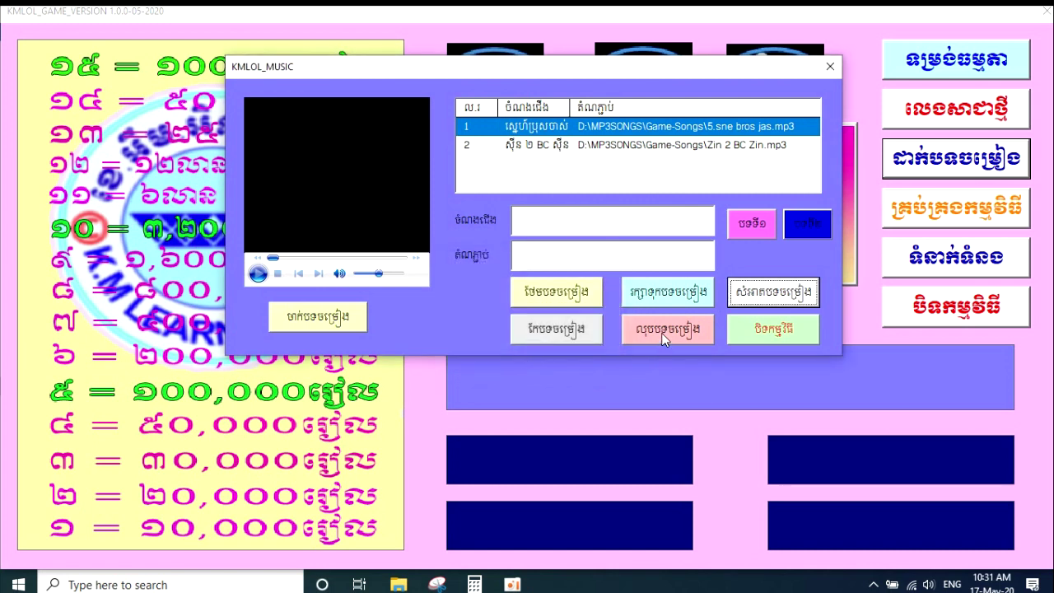
# Load Zin 2 BC Zin.mp3 for editing, clear the fields again, and close the manager.
pyautogui.click(657, 154)
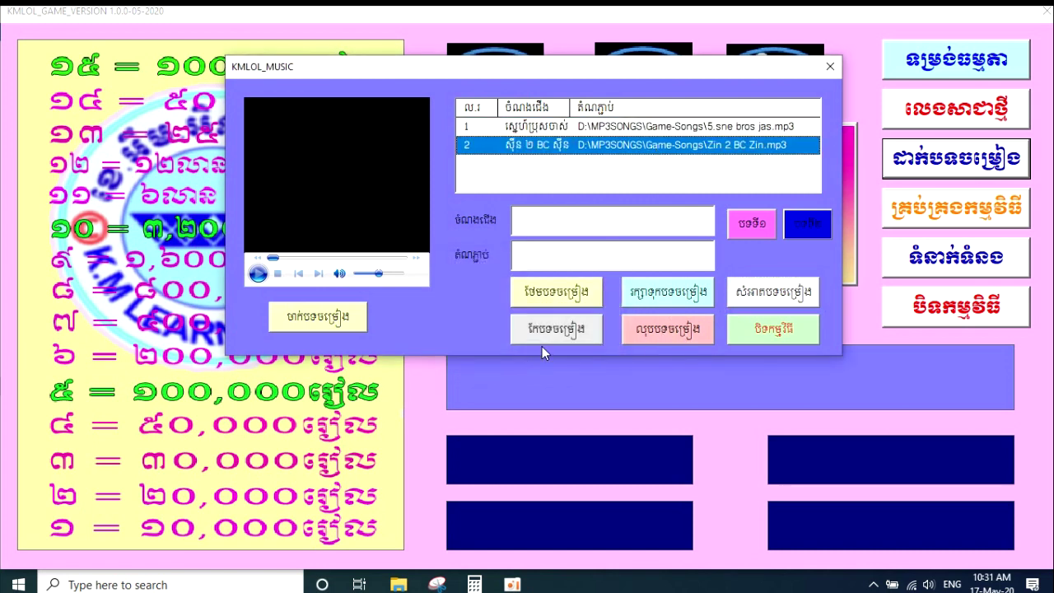
pyautogui.click(566, 333)
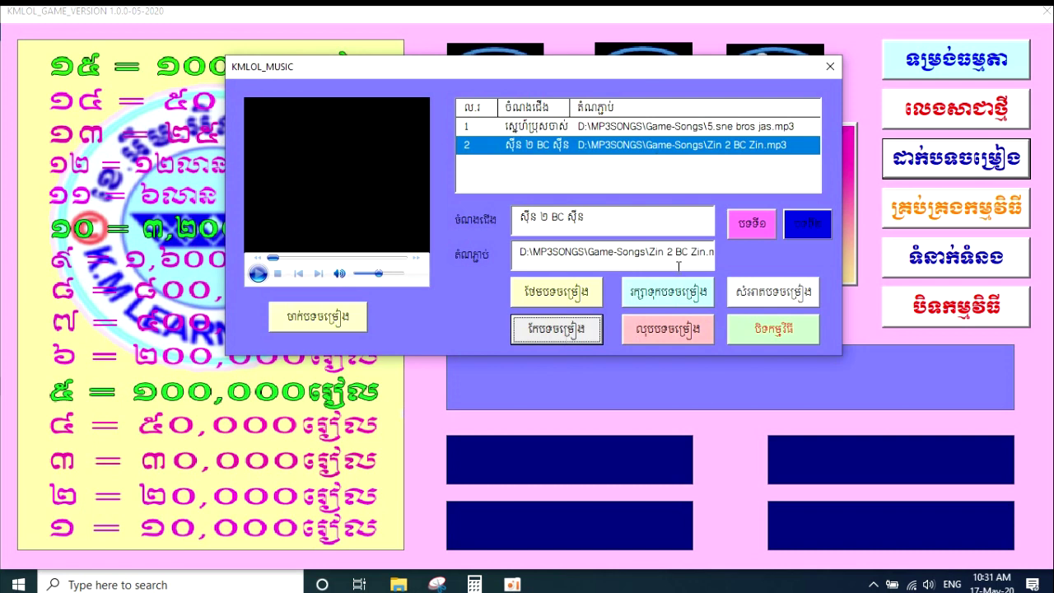
pyautogui.click(753, 290)
pyautogui.click(520, 350)
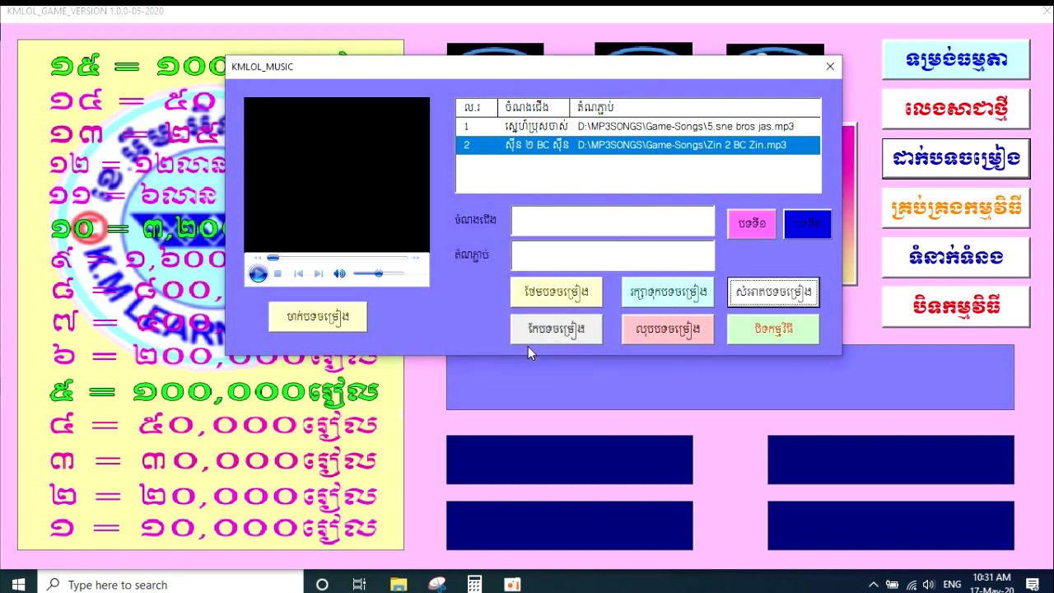
pyautogui.click(771, 329)
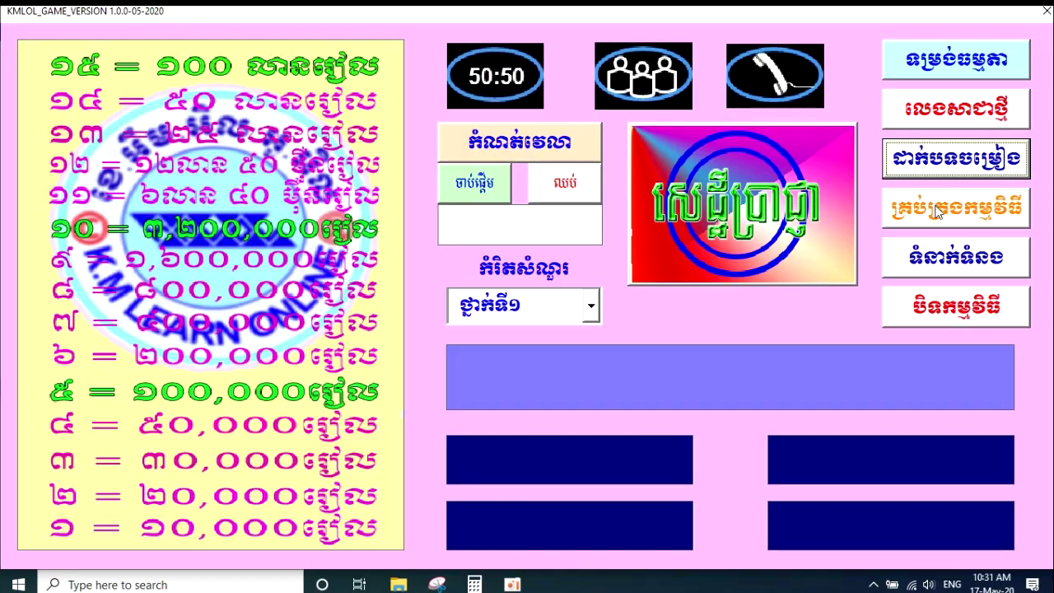
# Exit the game through the KMLOL_Admin login to reach the workbook's Home sheet.
pyautogui.click(938, 211)
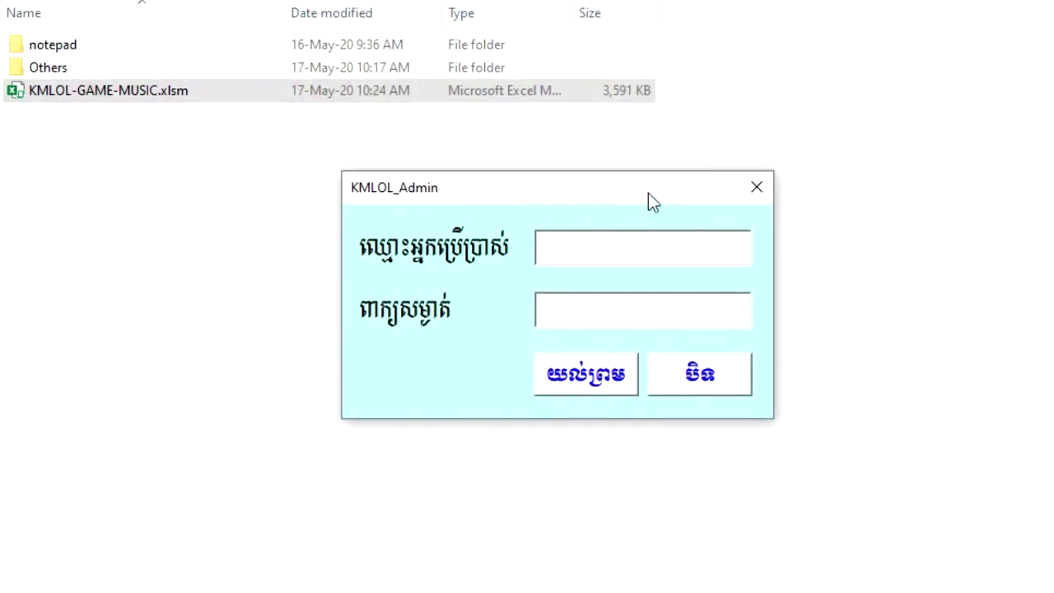
pyautogui.moveTo(647, 193); pyautogui.dragTo(682, 113)
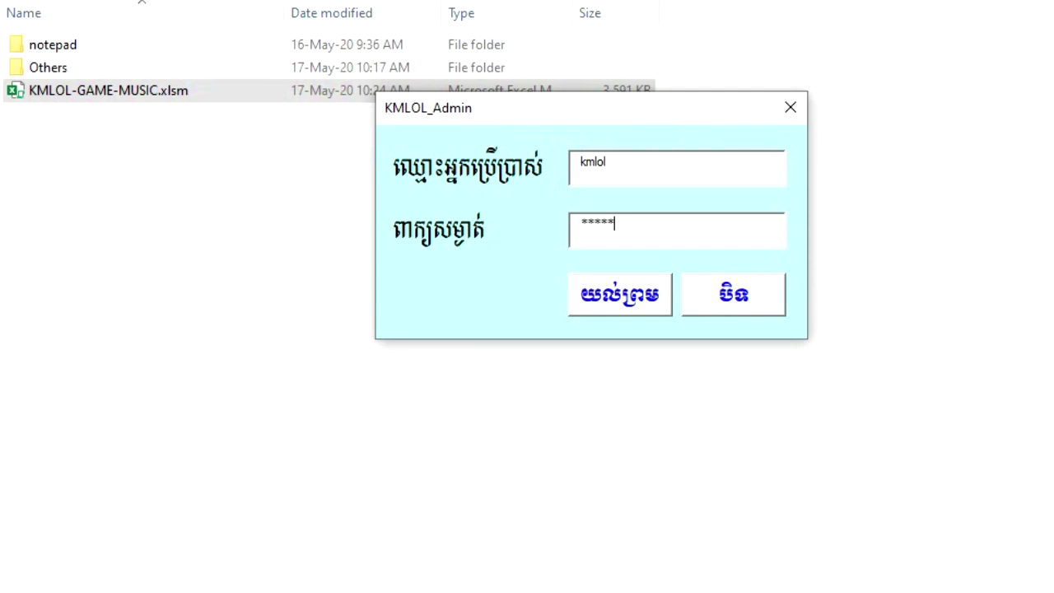
pyautogui.press('Return')
pyautogui.click(654, 196)
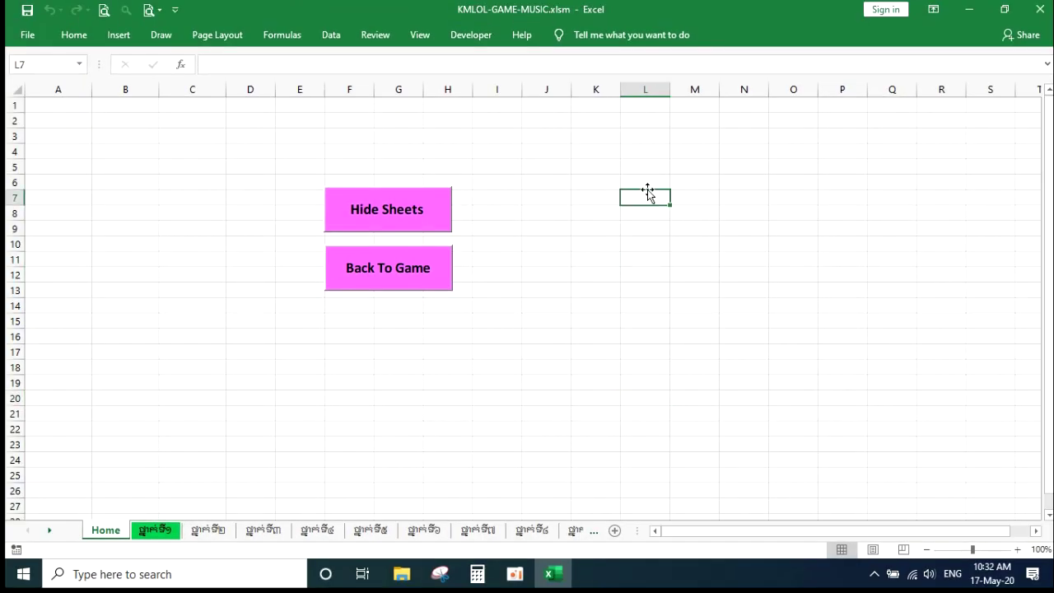
# Browse question sheets 1, 2, 3 and the last sheet, 12.
pyautogui.click(464, 389)
pyautogui.click(157, 533)
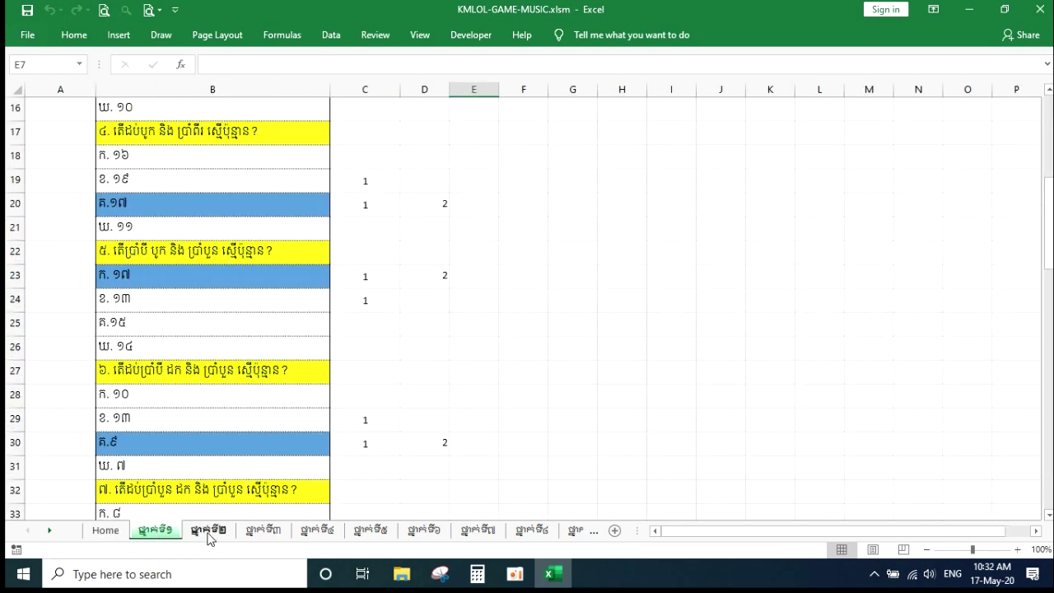
pyautogui.click(210, 531)
pyautogui.click(261, 531)
pyautogui.click(54, 533)
pyautogui.click(54, 532)
pyautogui.click(551, 530)
pyautogui.click(620, 378)
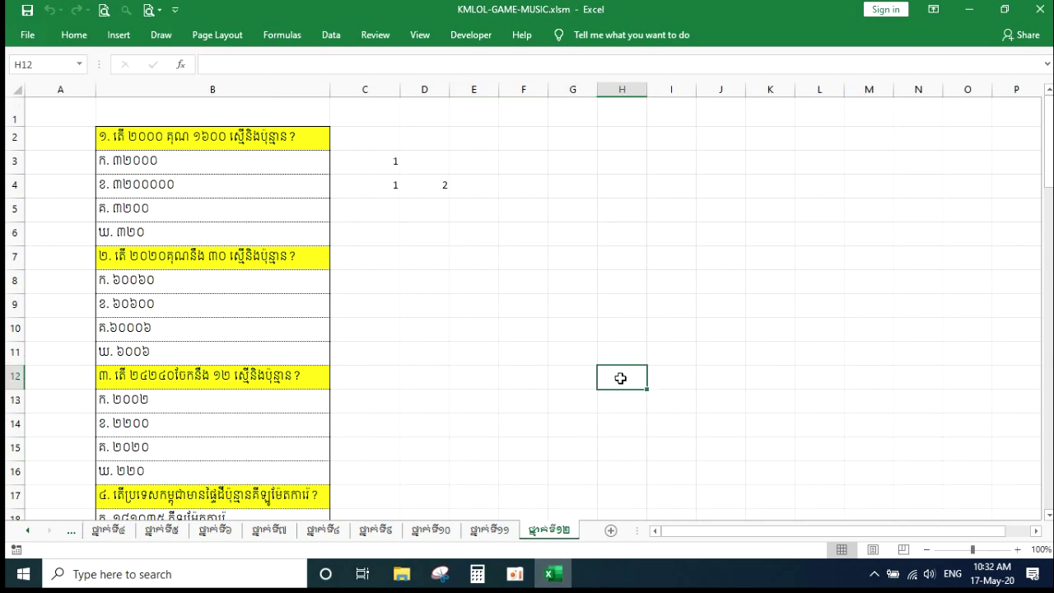
# Inspect the questions in B2 and B7 and the first answer in B3.
pyautogui.click(220, 144)
pyautogui.click(188, 255)
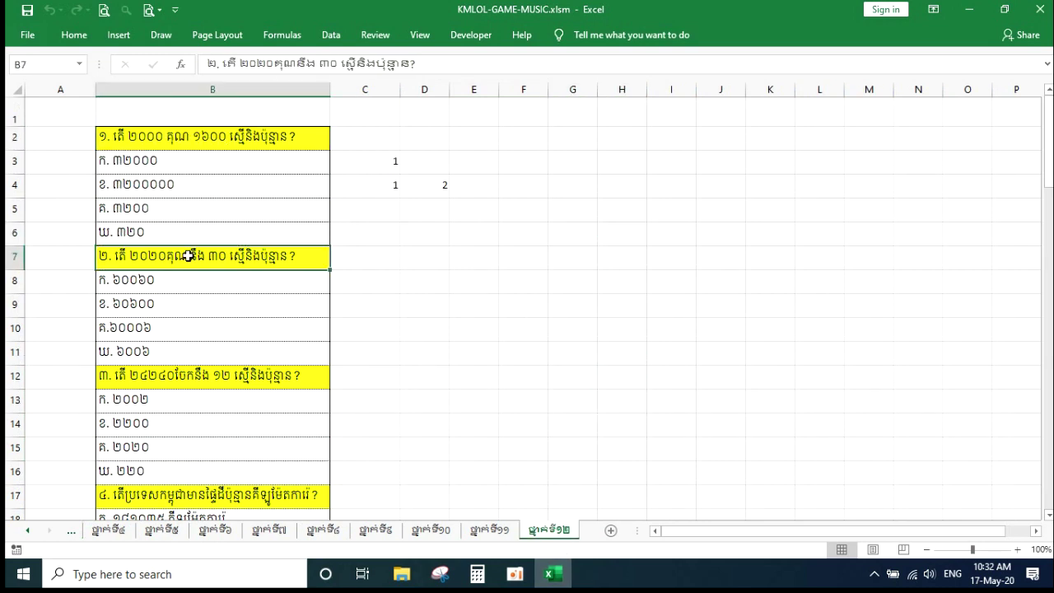
pyautogui.click(186, 136)
pyautogui.click(168, 256)
pyautogui.click(178, 144)
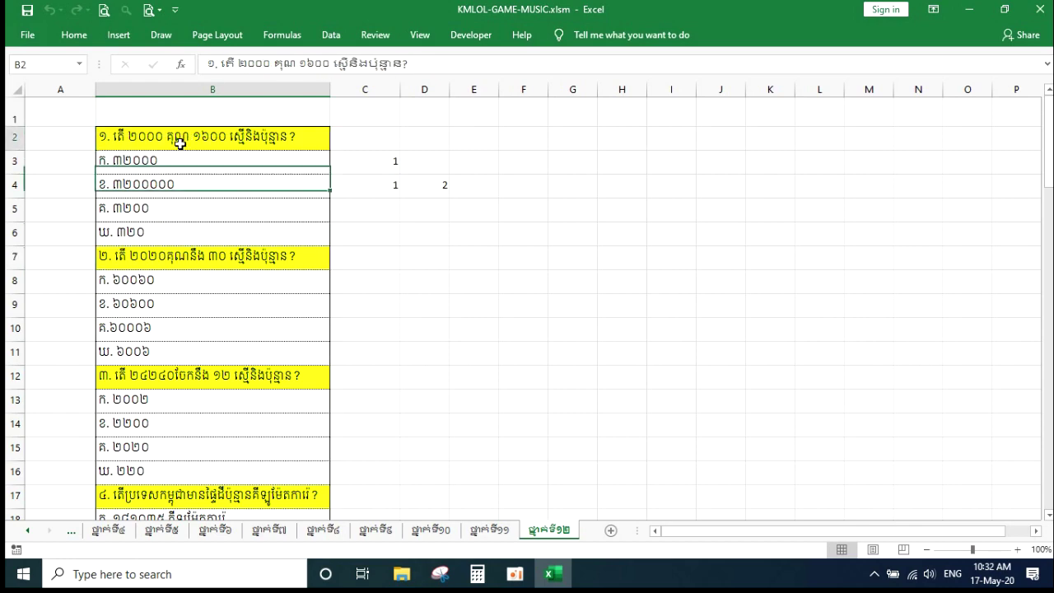
pyautogui.scroll(-2, 192, 244)
pyautogui.scroll(2, 191, 243)
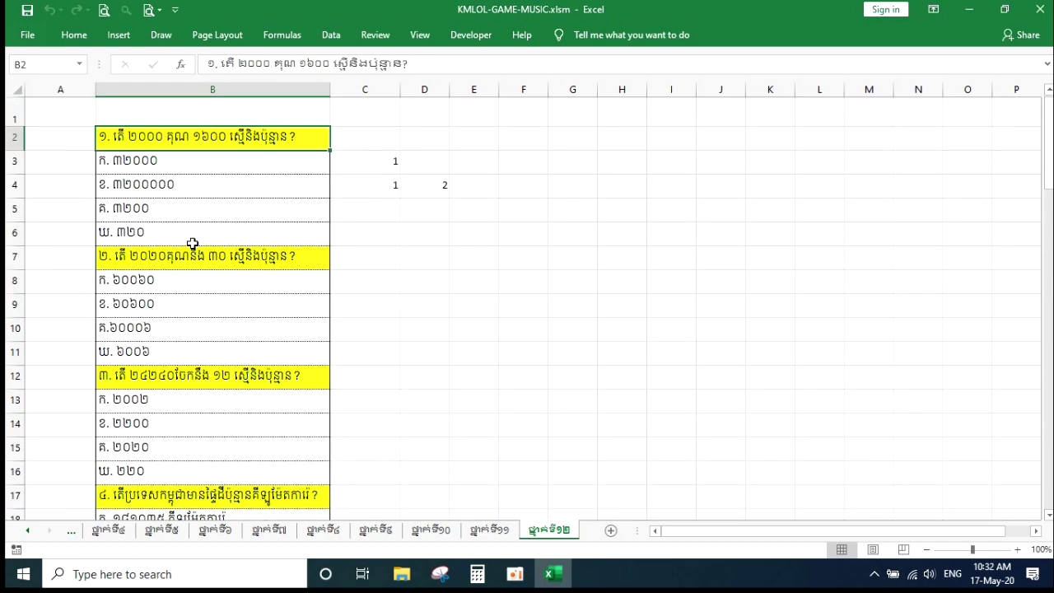
pyautogui.click(172, 160)
pyautogui.click(177, 141)
pyautogui.click(148, 172)
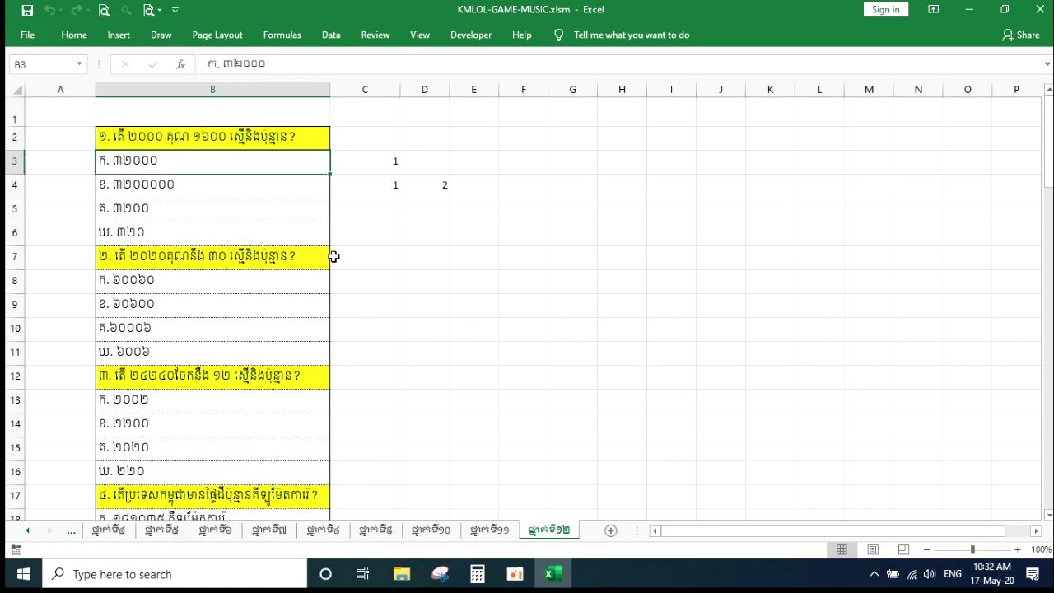
# Return to the ថ្នាក់ទី១ question sheet, viewed from its top.
pyautogui.click(27, 530)
pyautogui.click(27, 531)
pyautogui.click(156, 531)
pyautogui.scroll(1, 315, 345)
pyautogui.scroll(4, 315, 346)
pyautogui.click(594, 247)
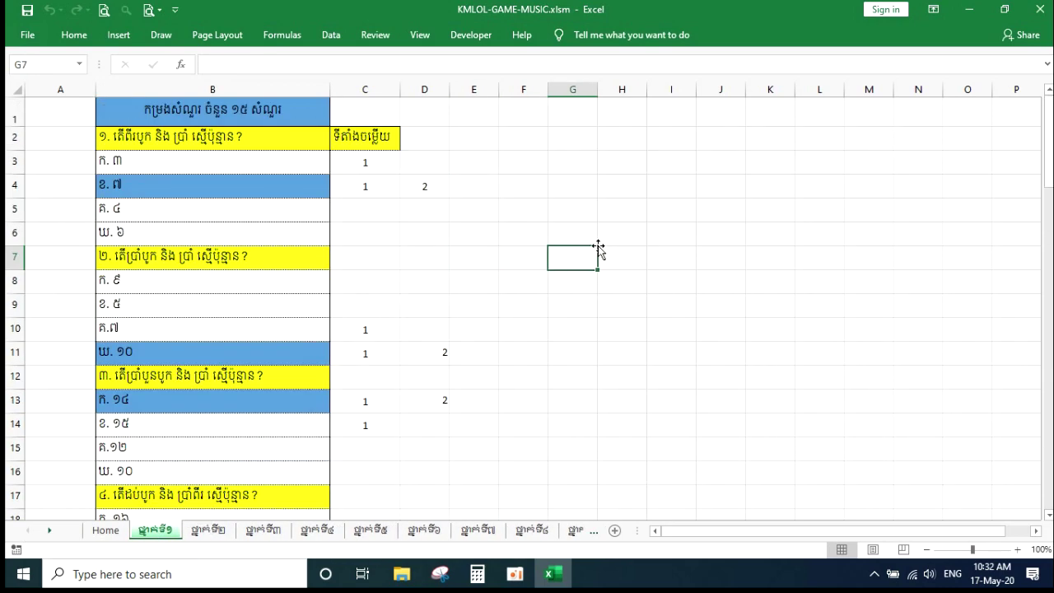
# Review question 1 in B2, question 12 in B57, and the answer in B55.
pyautogui.click(202, 141)
pyautogui.scroll(-6, 219, 219)
pyautogui.scroll(-9, 239, 268)
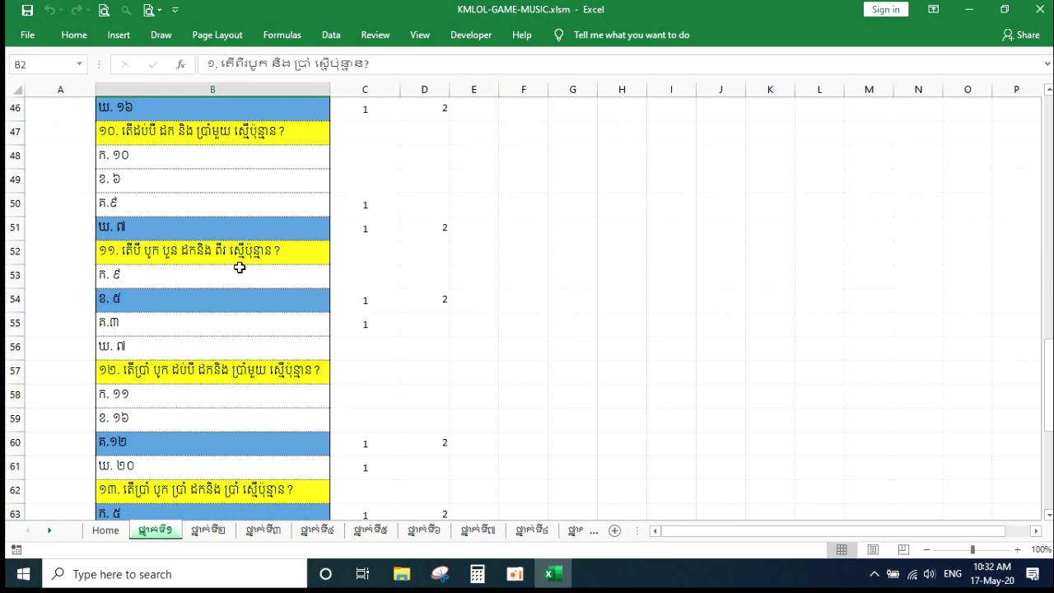
pyautogui.click(177, 372)
pyautogui.click(148, 321)
pyautogui.scroll(-7, 272, 301)
pyautogui.scroll(7, 271, 302)
pyautogui.scroll(11, 272, 301)
pyautogui.scroll(4, 219, 205)
# Check the blue-marked correct answers in B4, B11, B13 and B20.
pyautogui.click(215, 189)
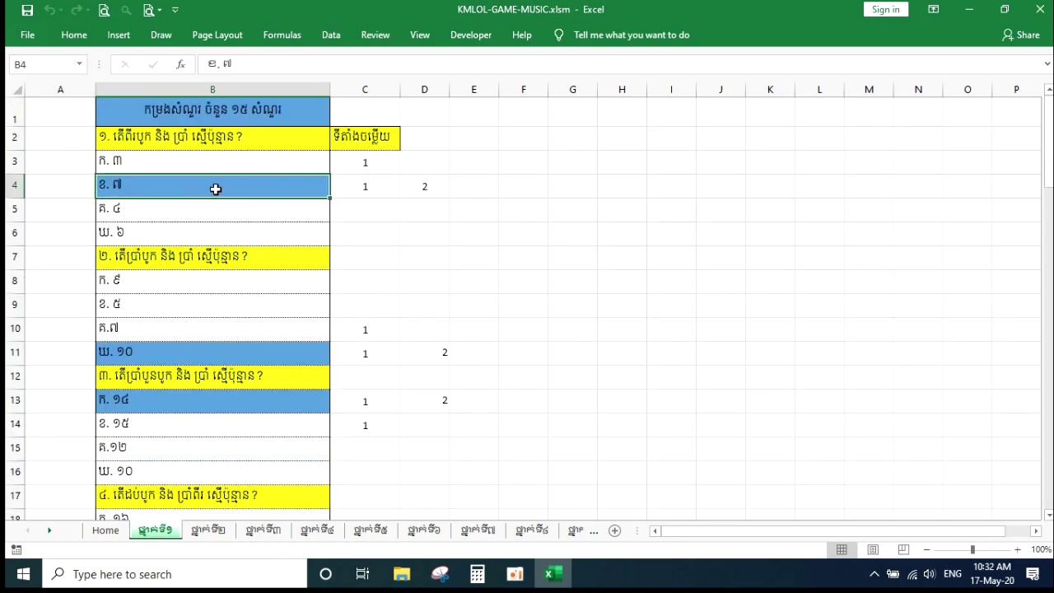
pyautogui.click(251, 352)
pyautogui.click(260, 408)
pyautogui.scroll(-3, 259, 409)
pyautogui.click(247, 356)
pyautogui.scroll(3, 489, 294)
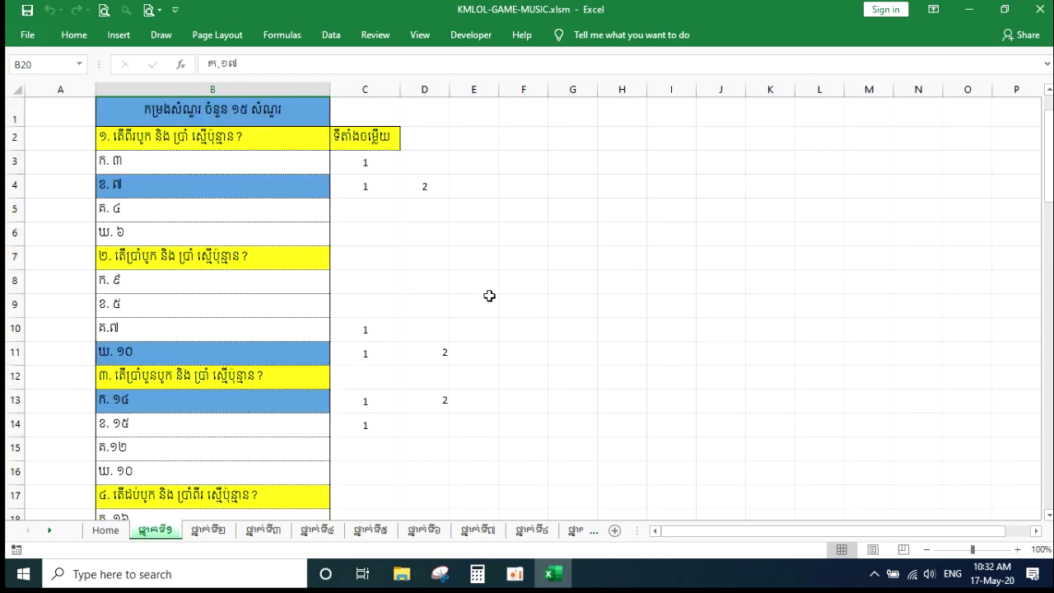
pyautogui.click(256, 191)
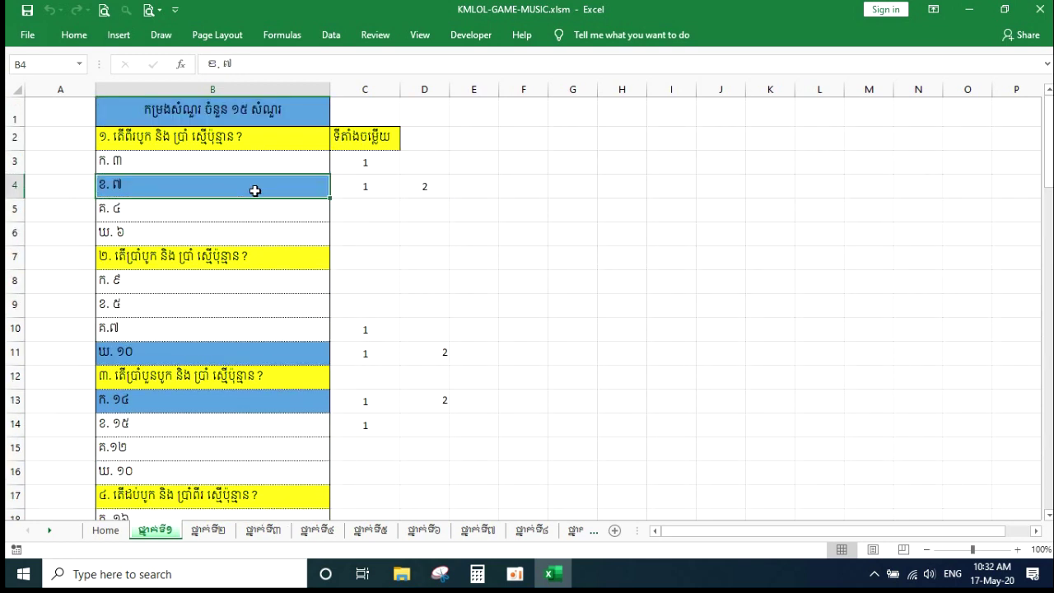
# Examine the column C answer flags, pasting flag values into C10:C11.
pyautogui.click(356, 188)
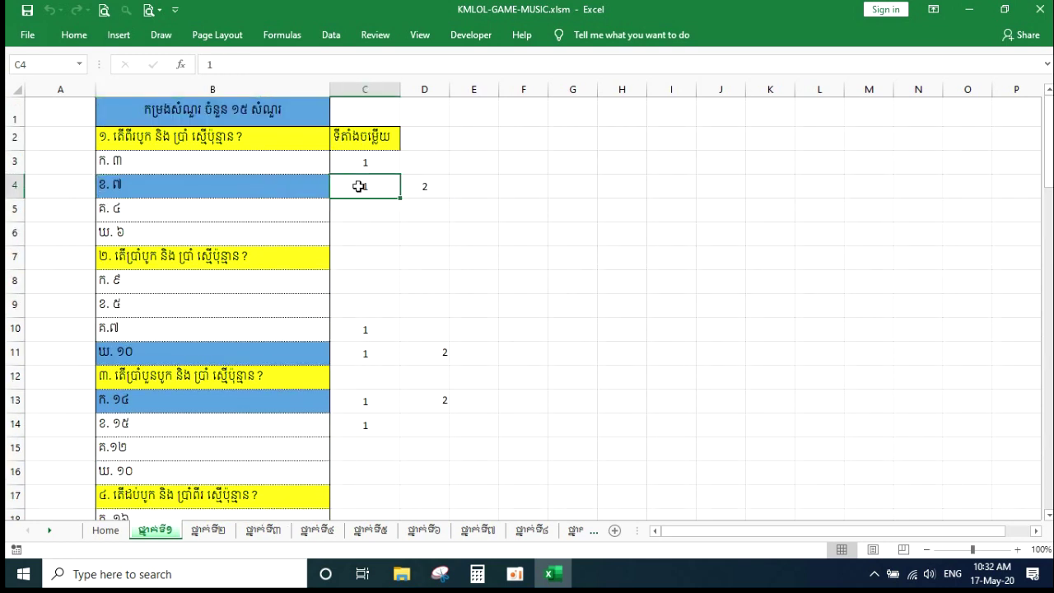
pyautogui.click(365, 87)
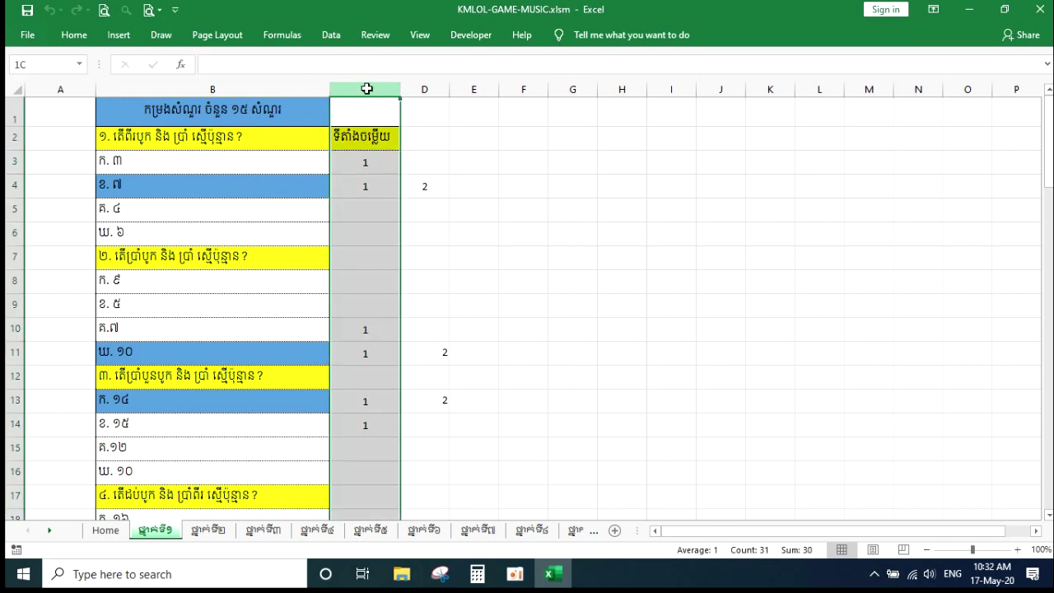
pyautogui.click(365, 184)
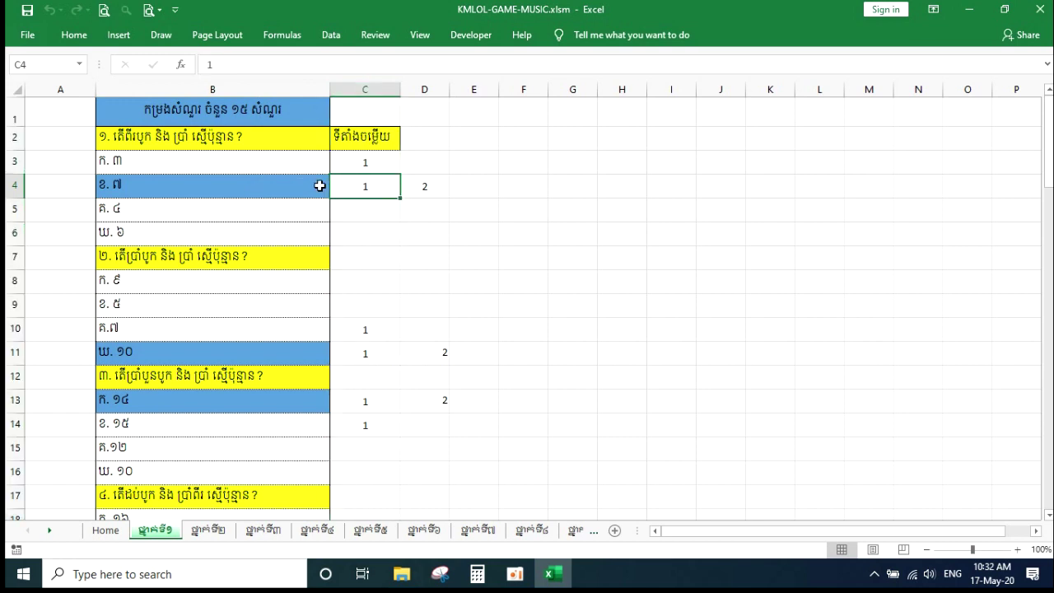
pyautogui.click(365, 163)
pyautogui.click(367, 188)
pyautogui.click(365, 170)
pyautogui.click(365, 183)
pyautogui.moveTo(363, 328); pyautogui.dragTo(366, 353)
pyautogui.write('1 1')
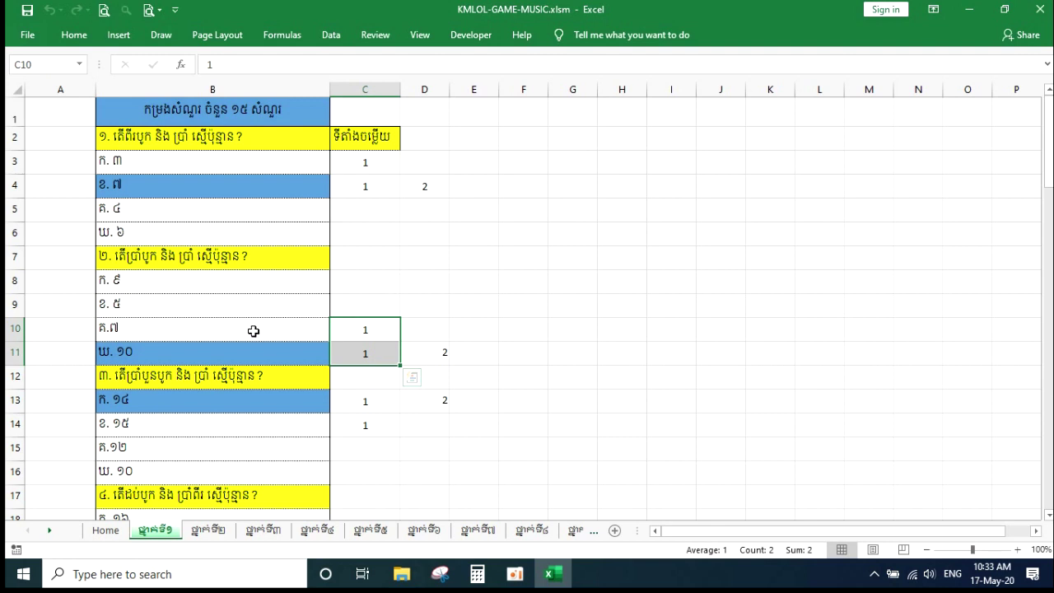
pyautogui.moveTo(362, 319); pyautogui.dragTo(374, 200)
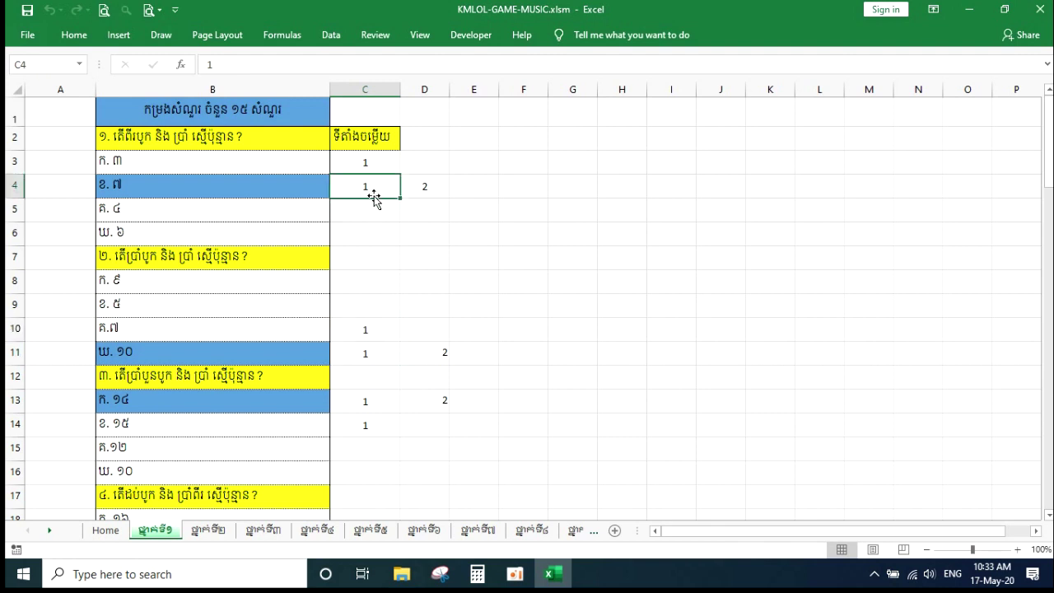
pyautogui.click(354, 216)
pyautogui.click(358, 192)
# Examine the answer-position values in column D, such as 2 in D4.
pyautogui.click(429, 89)
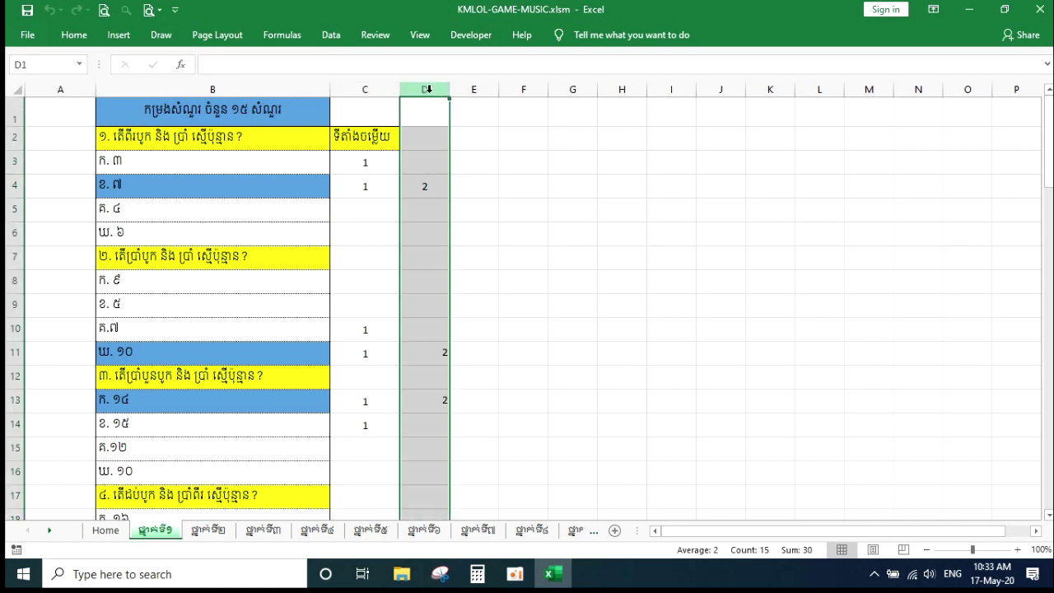
pyautogui.click(431, 190)
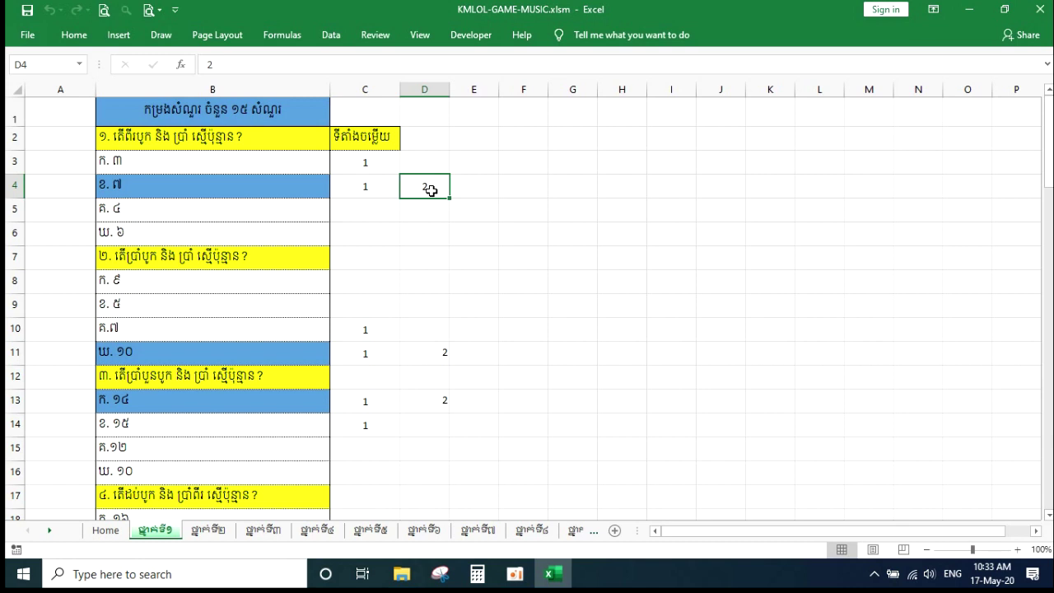
pyautogui.click(415, 163)
pyautogui.click(426, 188)
pyautogui.click(421, 89)
# Review the ថ្នាក់ទី២ sheet, return to the first sheet, then go to Home.
pyautogui.click(201, 530)
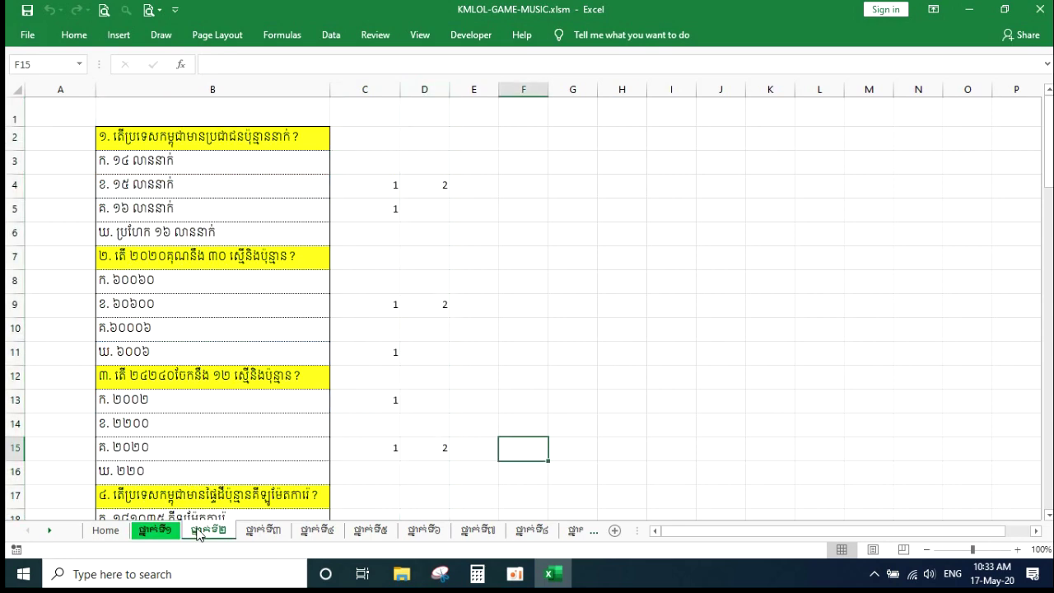
pyautogui.scroll(-2, 489, 240)
pyautogui.scroll(2, 239, 379)
pyautogui.click(160, 531)
pyautogui.click(606, 334)
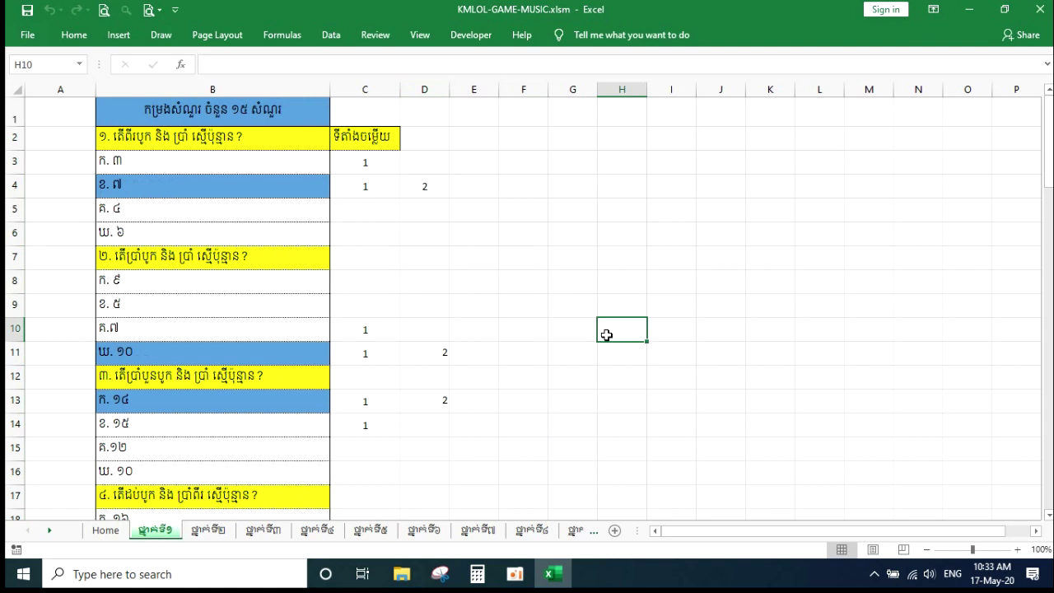
pyautogui.click(106, 531)
pyautogui.click(609, 303)
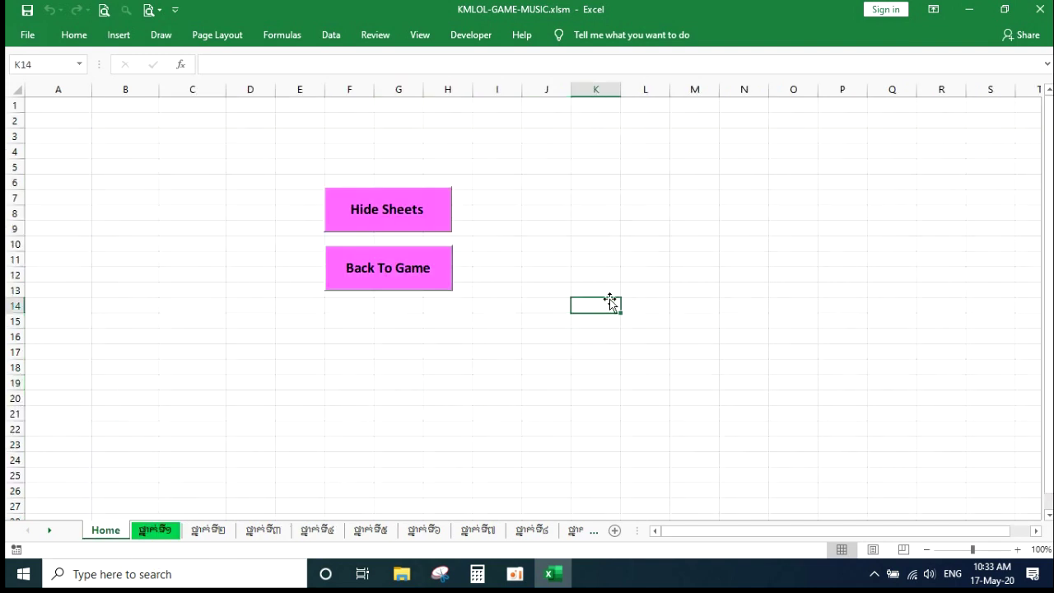
# Hide all question sheets with Hide Sheets, then show them again.
pyautogui.click(401, 209)
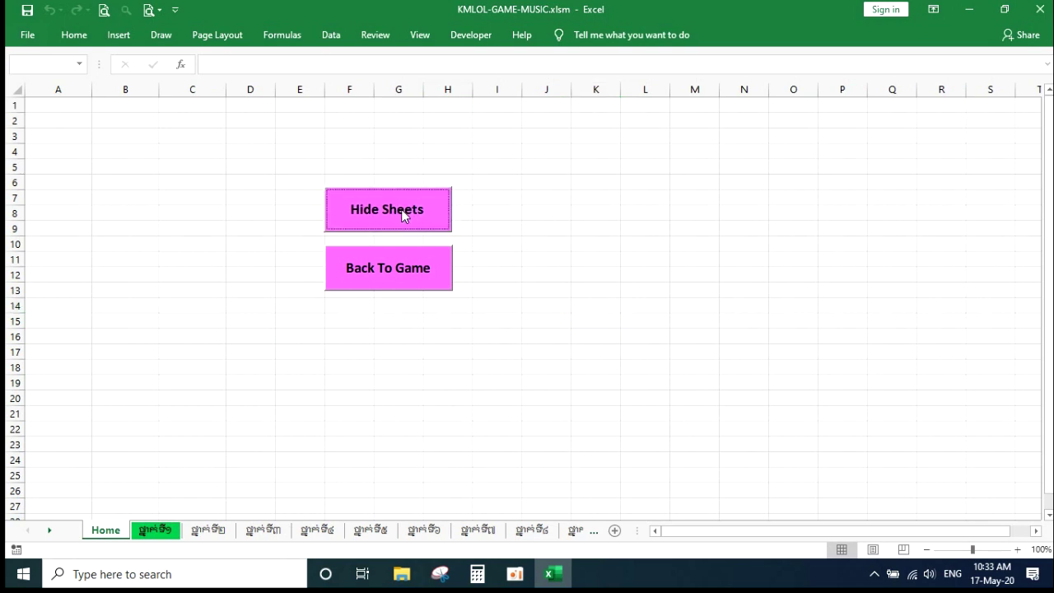
pyautogui.click(401, 209)
pyautogui.click(535, 242)
pyautogui.click(210, 262)
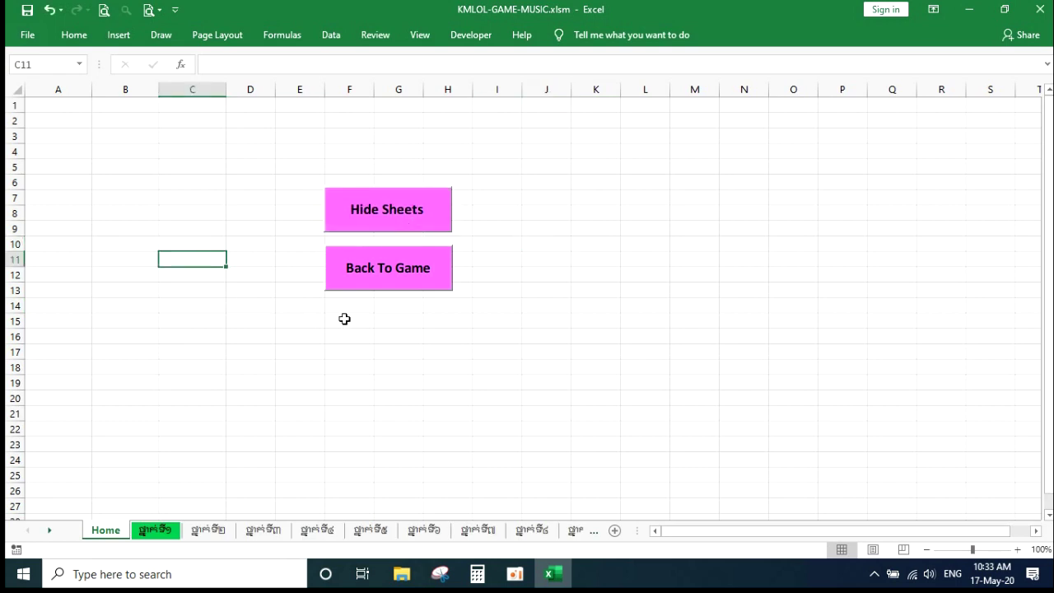
# Check the first question sheet, return Home, and launch the game with Back To Game.
pyautogui.click(160, 531)
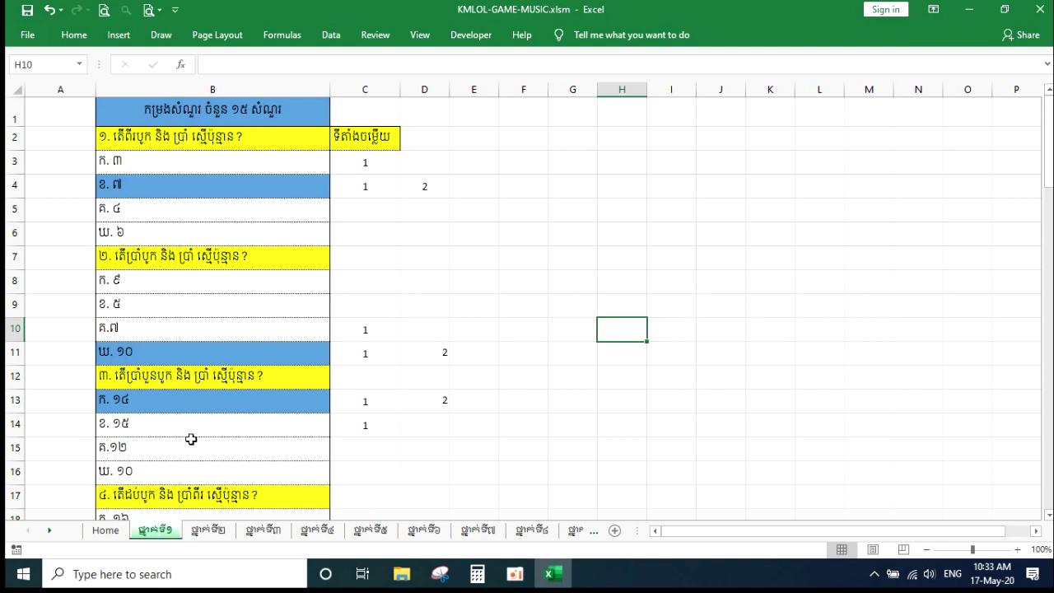
pyautogui.click(106, 530)
pyautogui.click(448, 413)
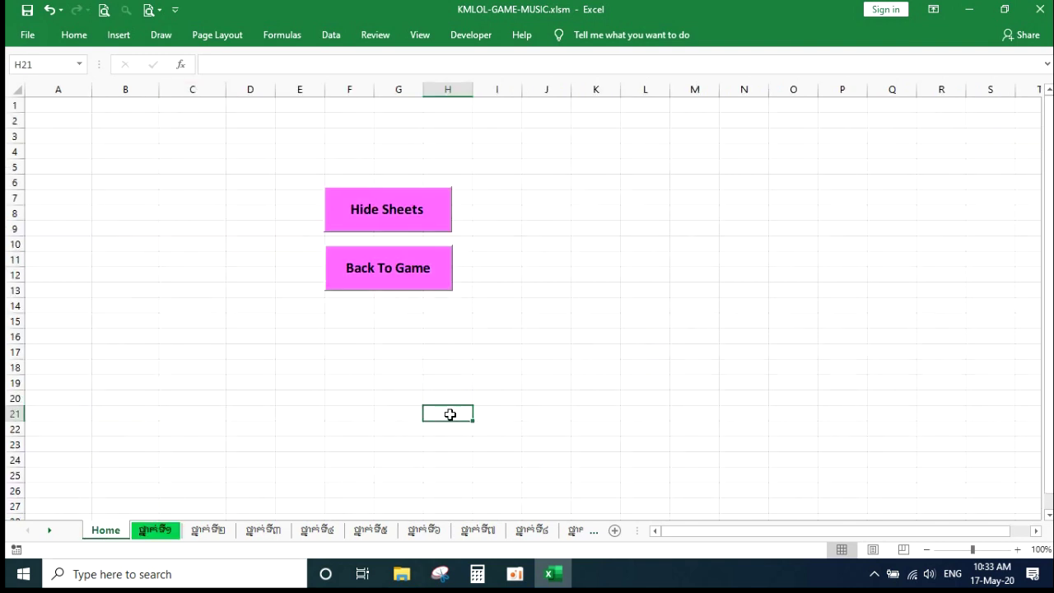
pyautogui.click(377, 272)
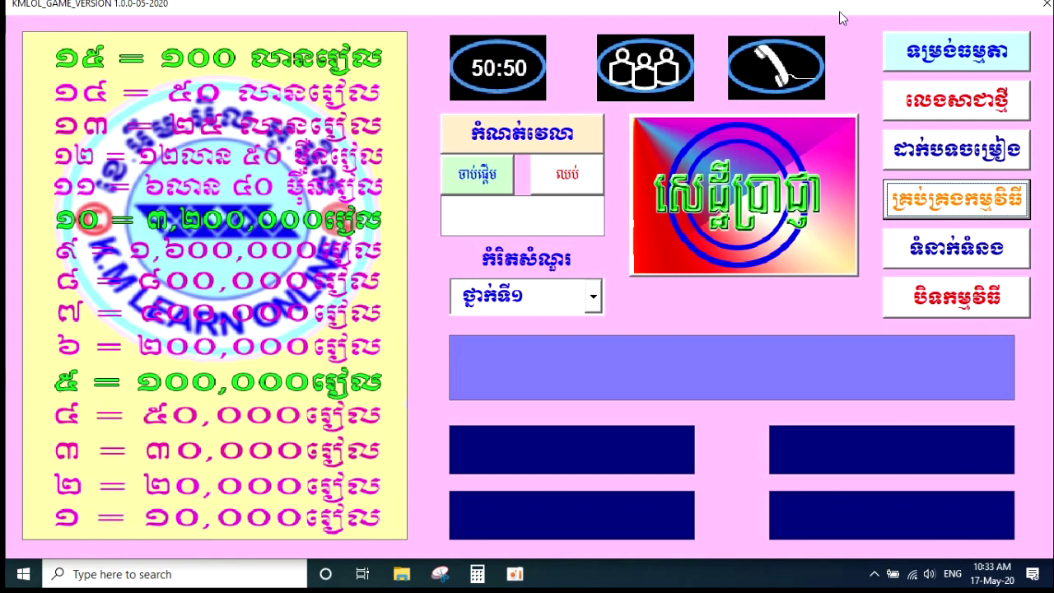
# With level ថ្នាក់ទី១ selected, load question 1 from the logo and start the countdown timer.
pyautogui.moveTo(848, 11); pyautogui.dragTo(838, 4)
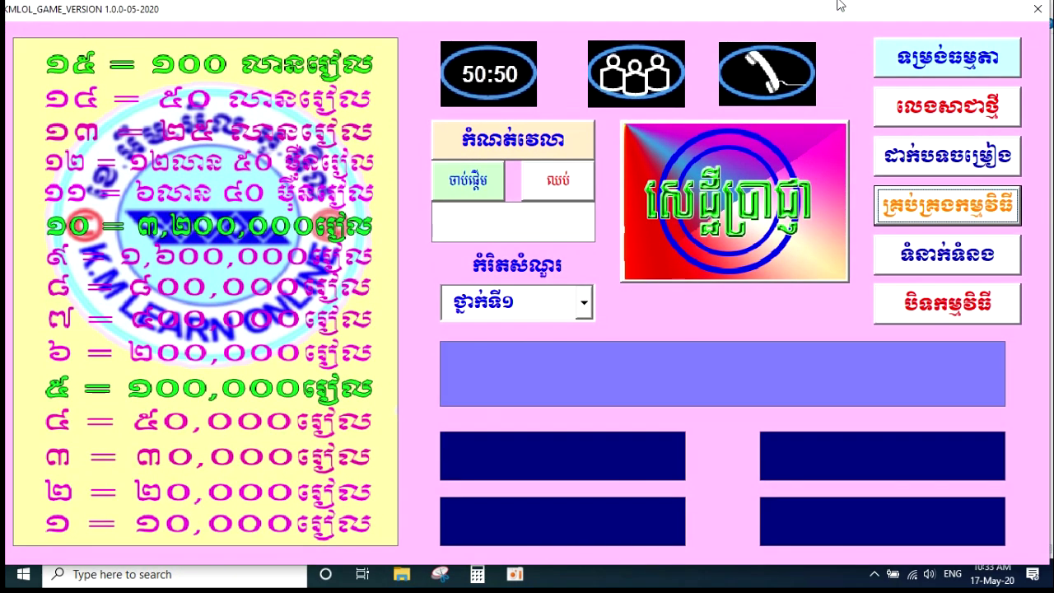
pyautogui.click(583, 303)
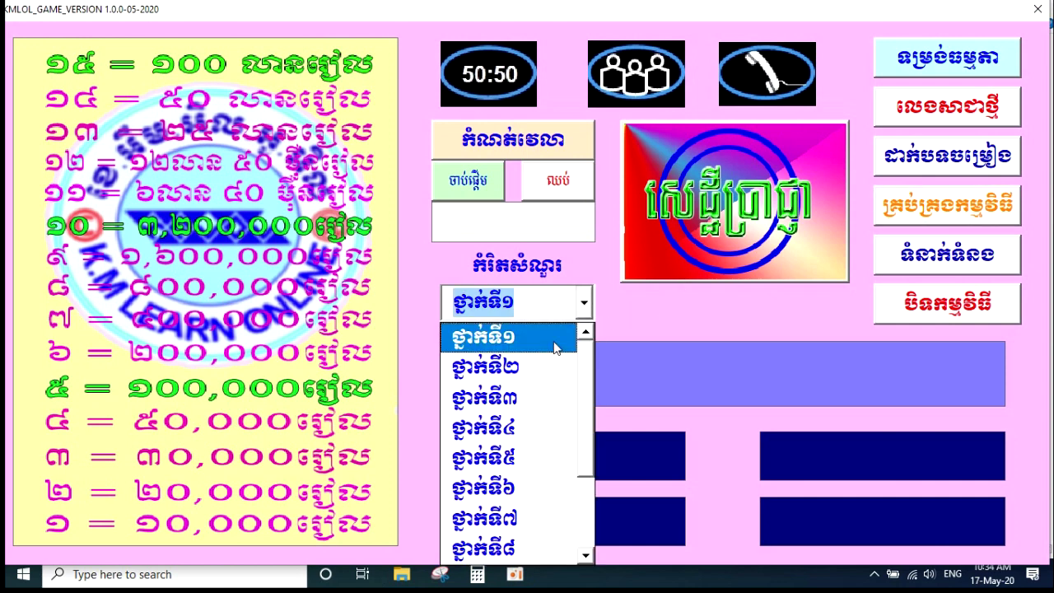
pyautogui.click(544, 353)
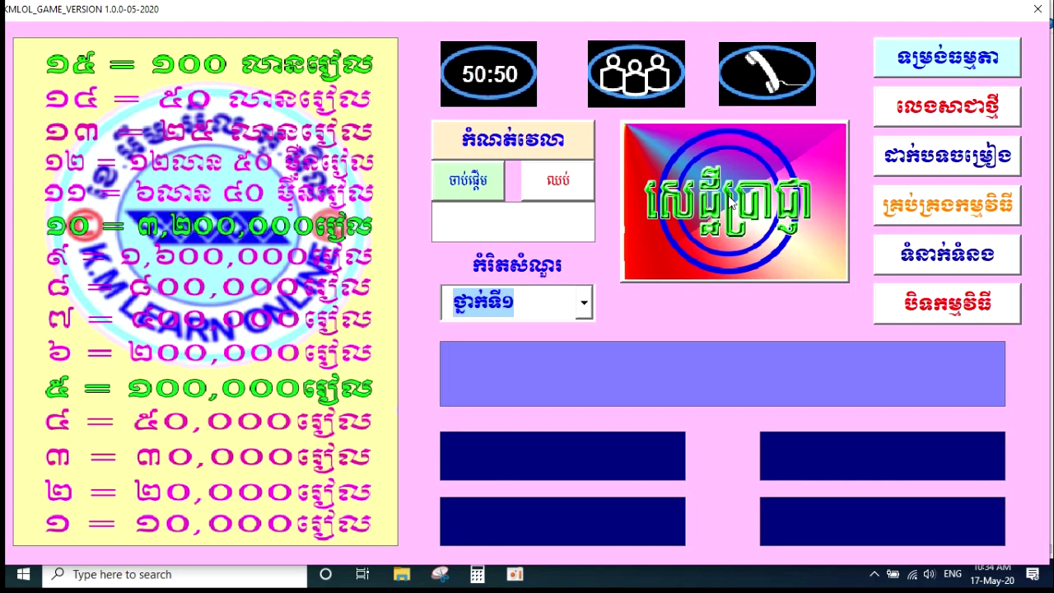
pyautogui.click(705, 209)
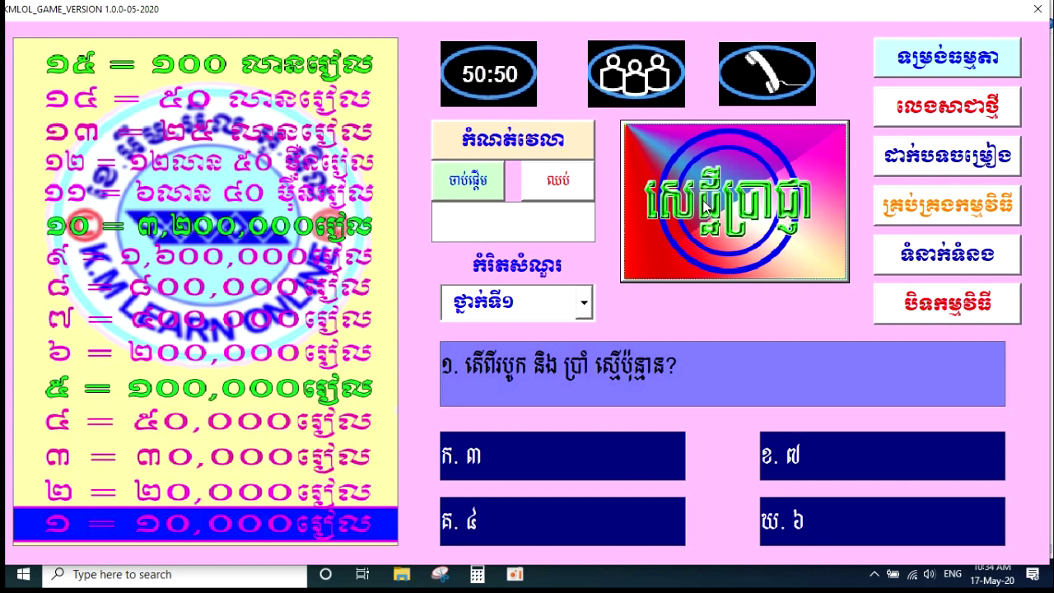
pyautogui.click(466, 189)
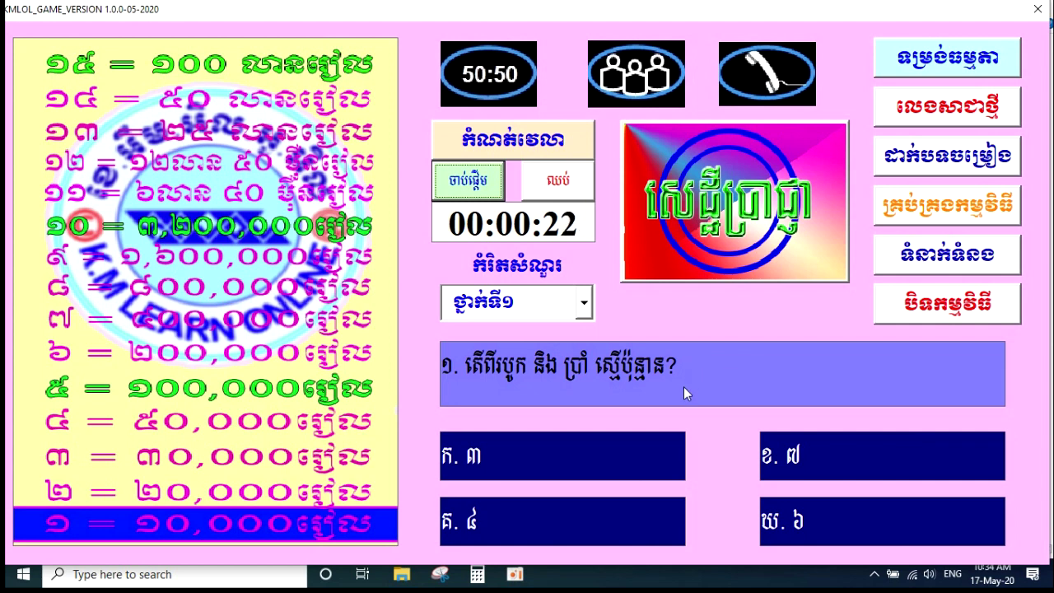
# Answer question 1, trying ក. ៣, គ. ៤ and ឃ. ៦ before ខ. ៧ is revealed correct.
pyautogui.click(520, 469)
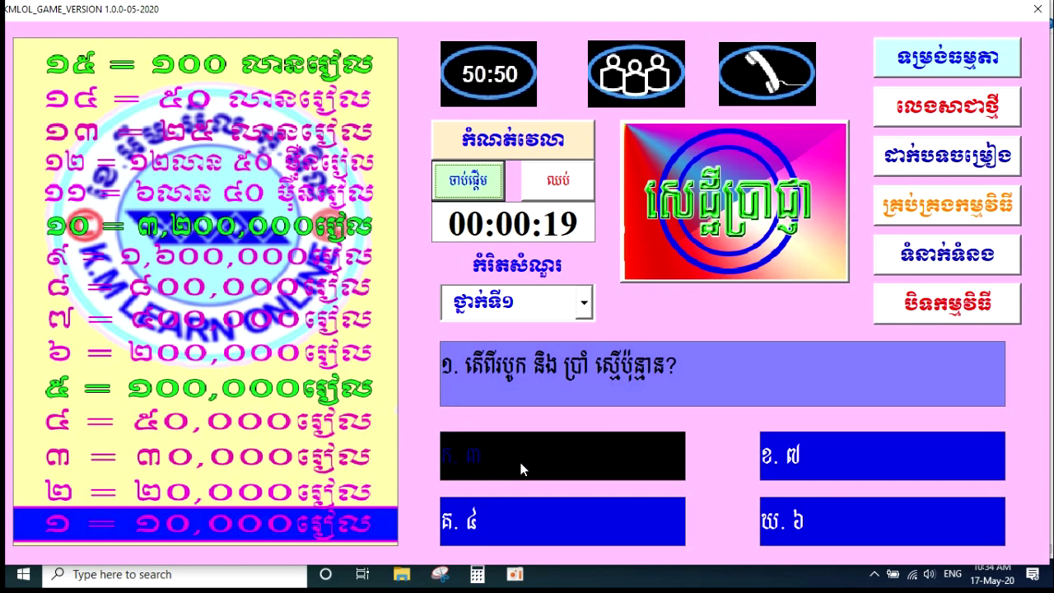
pyautogui.click(523, 521)
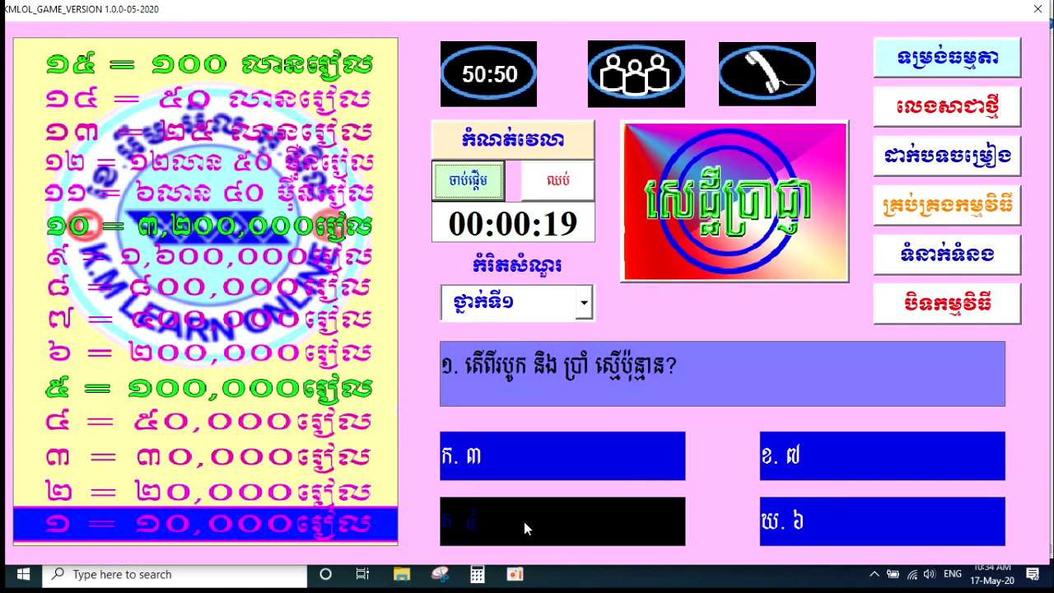
pyautogui.click(803, 525)
pyautogui.click(806, 468)
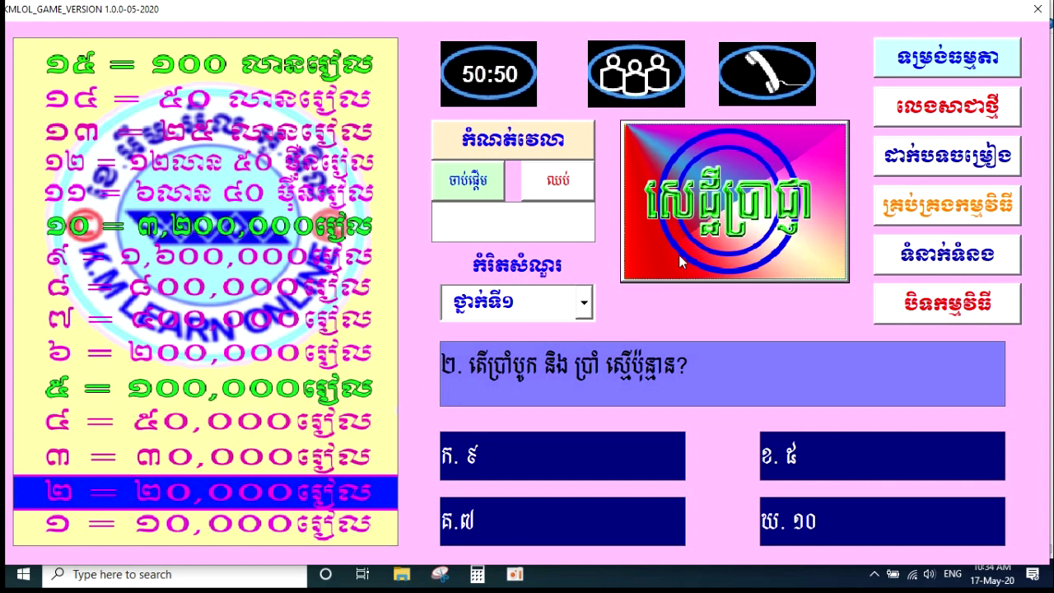
# Use the 50:50 lifeline, pick answer គ.៧, advance to question 3, then start a new game.
pyautogui.click(494, 80)
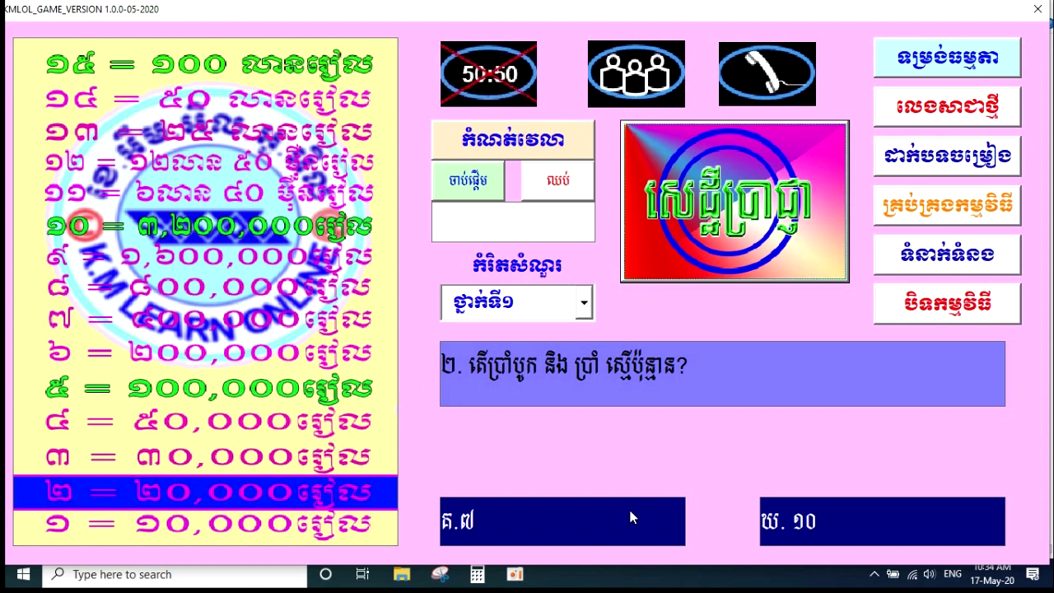
pyautogui.click(548, 531)
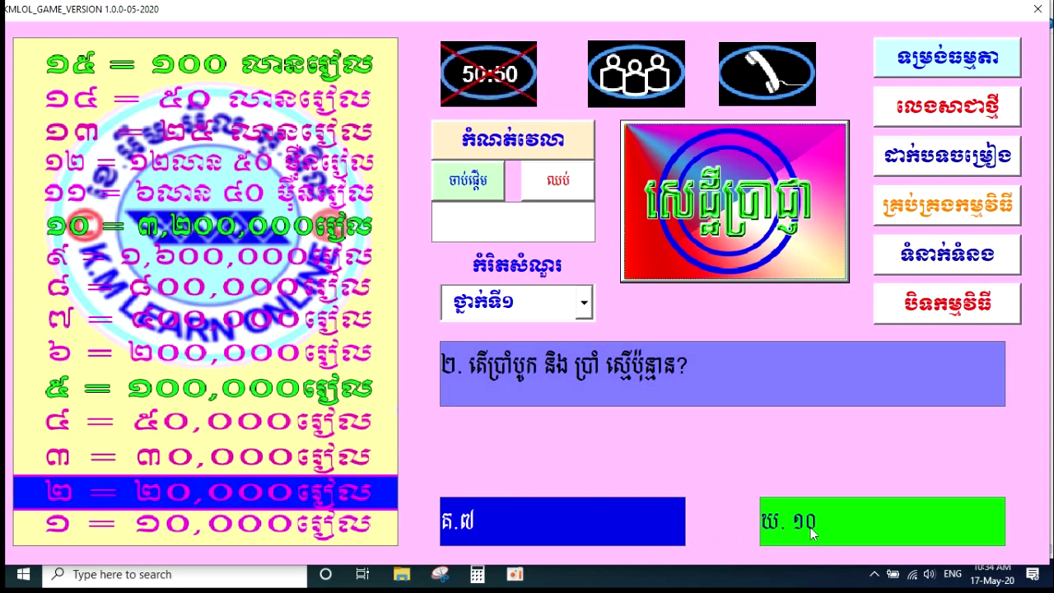
pyautogui.click(764, 230)
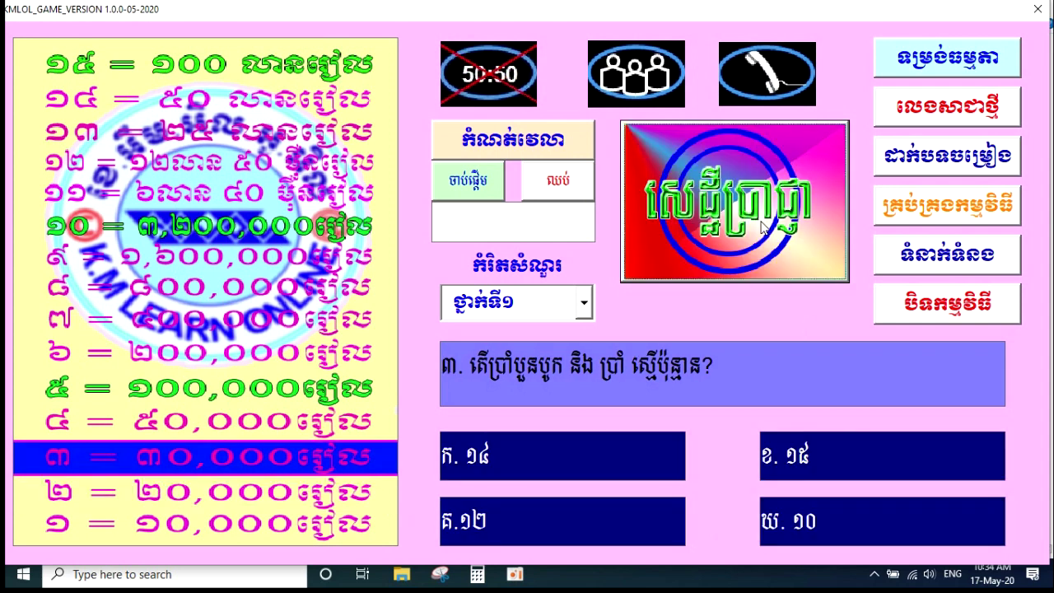
pyautogui.click(964, 115)
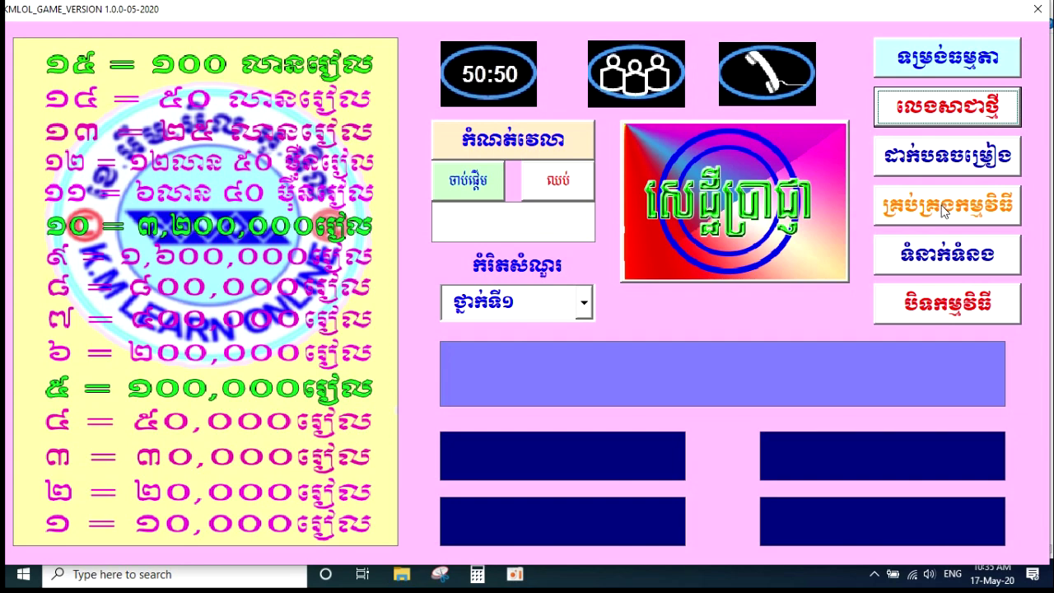
pyautogui.click(938, 161)
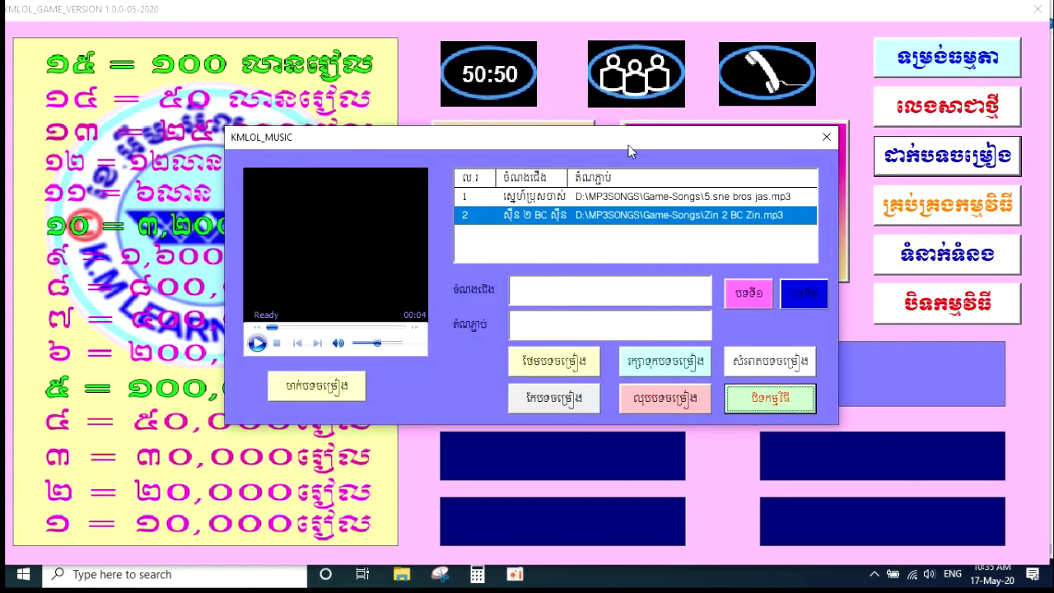
pyautogui.moveTo(626, 149); pyautogui.dragTo(631, 136)
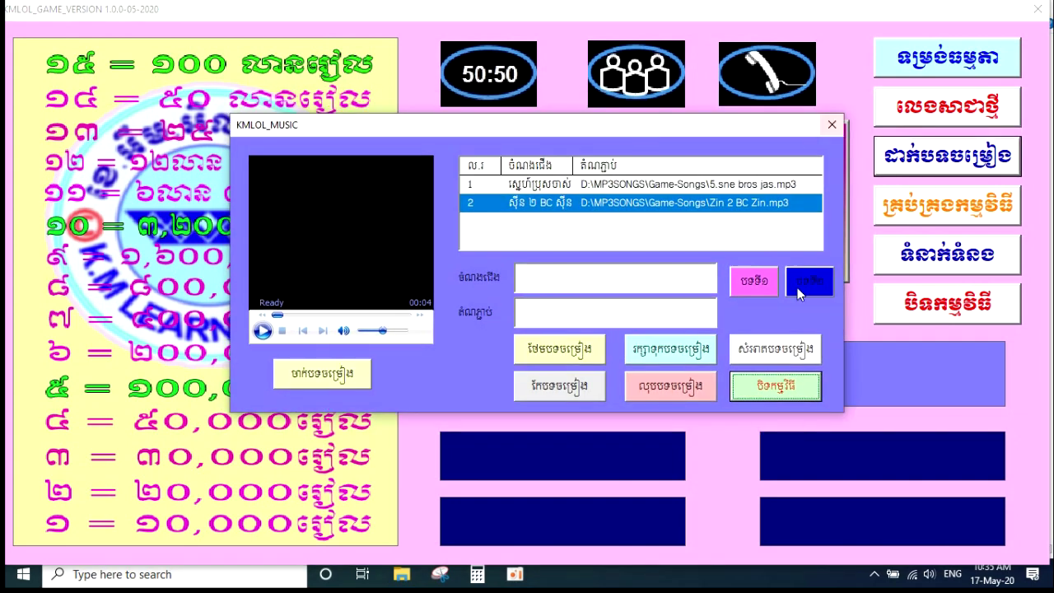
pyautogui.click(830, 125)
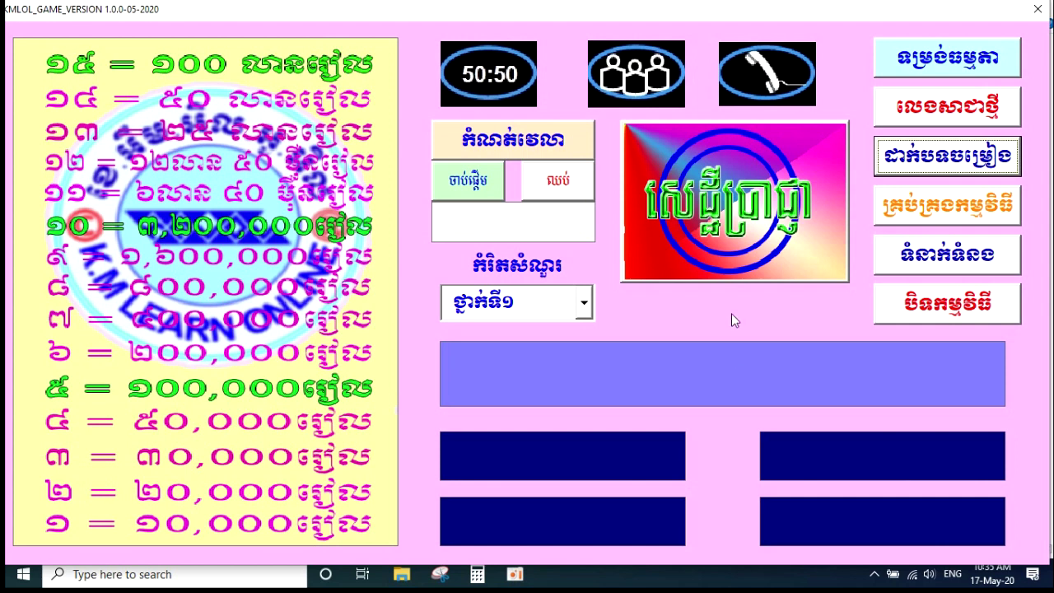
# Exit the quiz game with its close-program button.
pyautogui.click(973, 318)
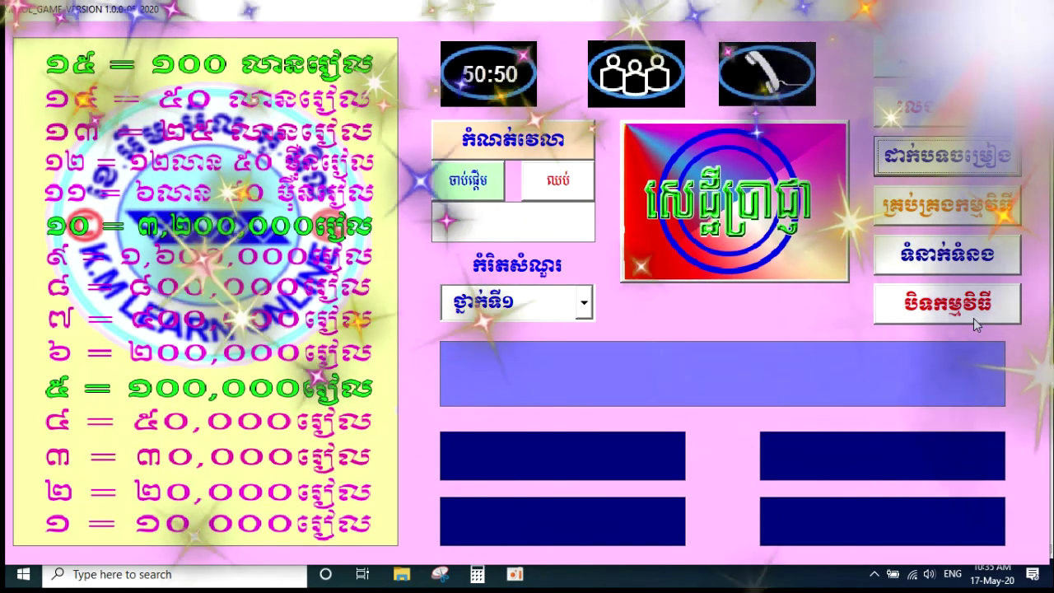